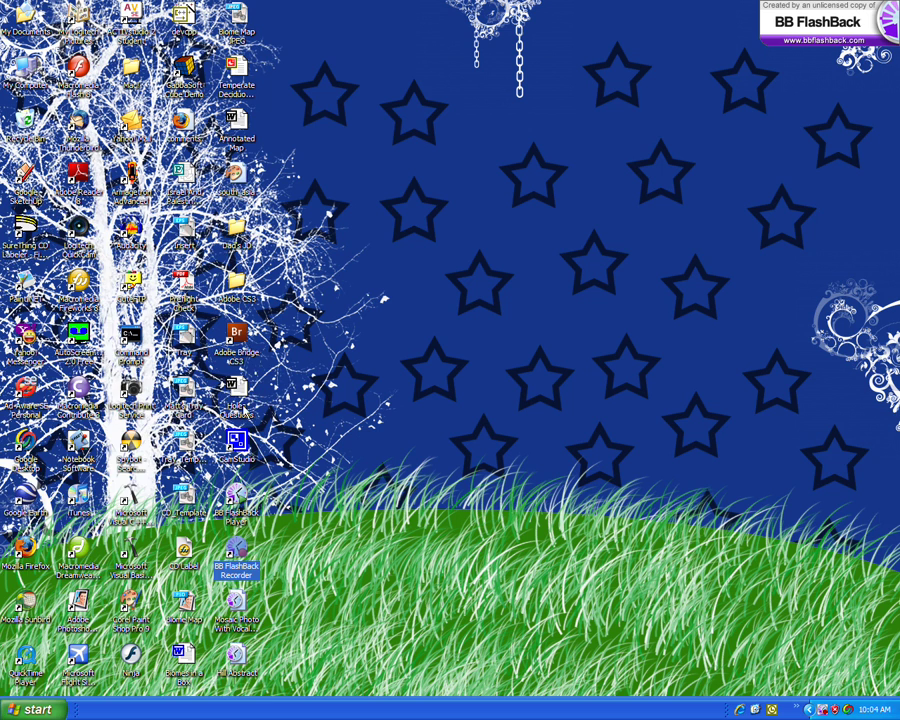
Open Photoshop Elements from the desktop and create a blank white 1280 × 1024 pixel RGB image at 300 pixels/inch, closing the plug-in palette
left_click(40, 709)
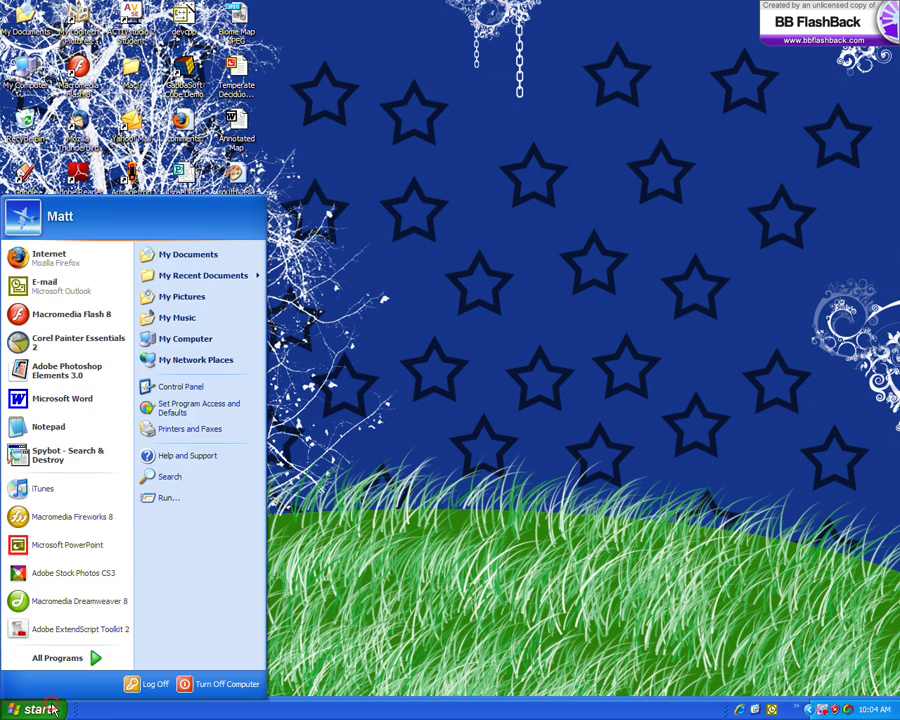
left_click(88, 368)
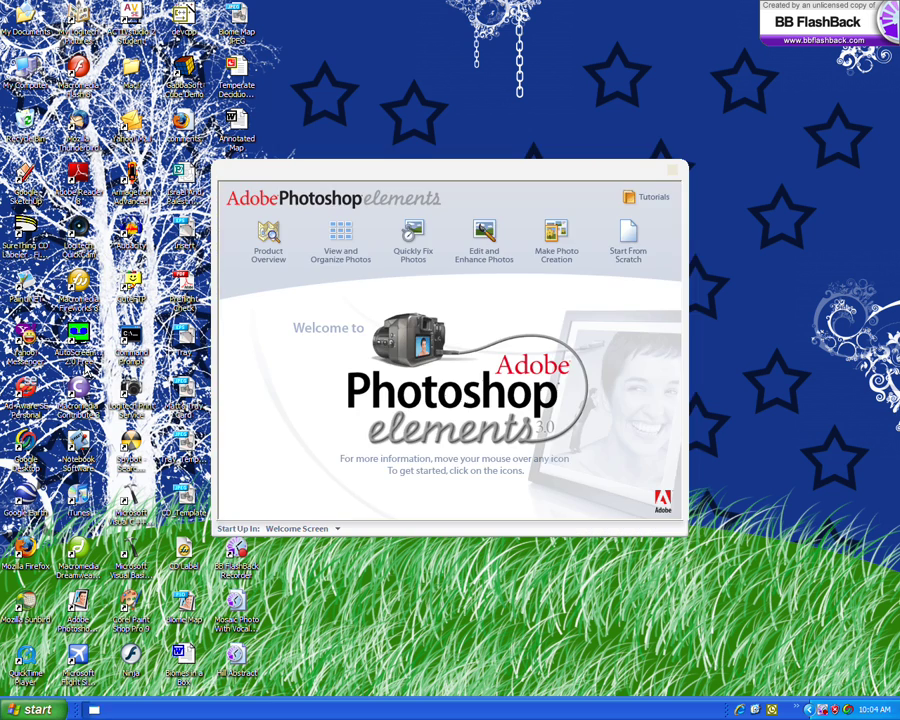
left_click(633, 245)
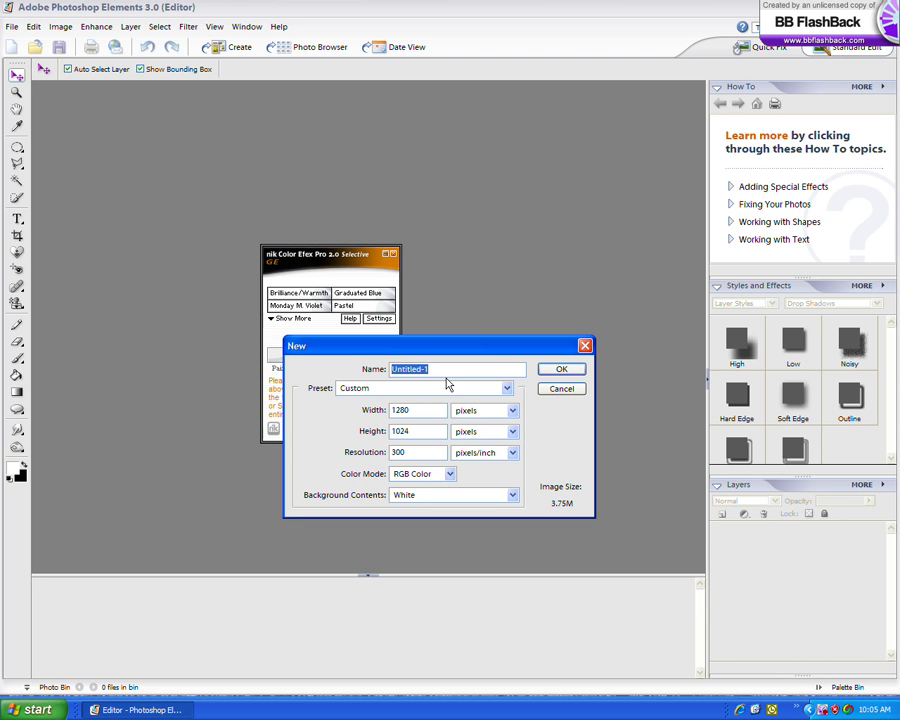
left_click(393, 256)
left_click(393, 256)
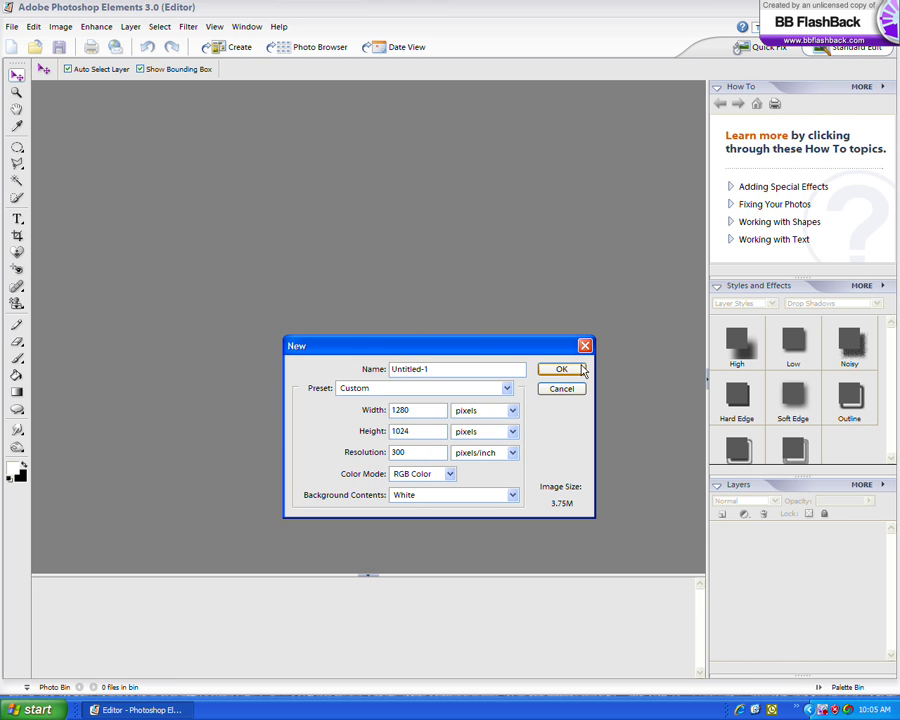
left_click(561, 368)
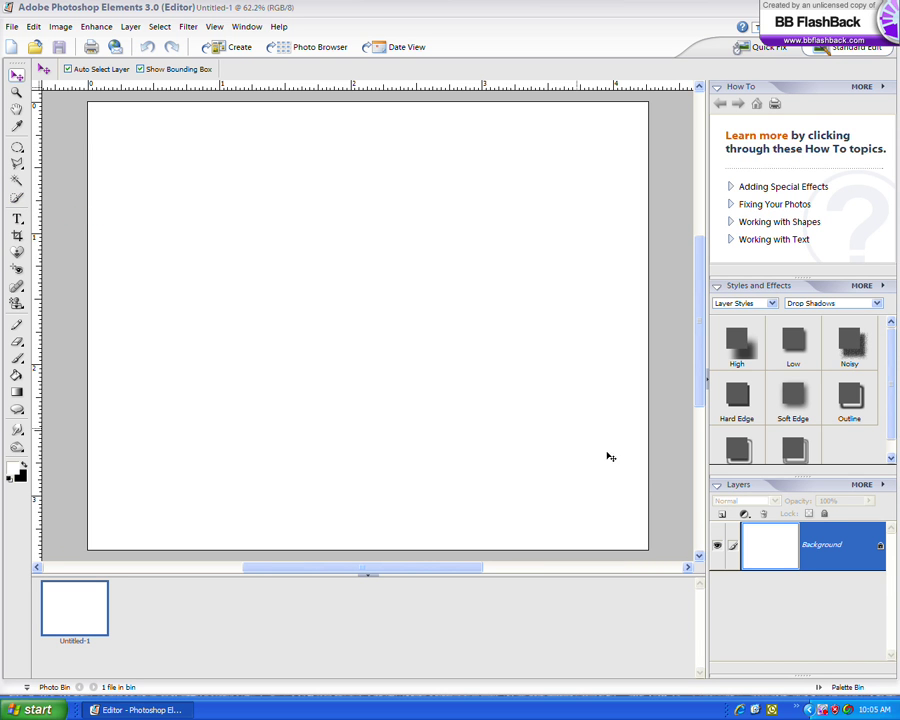
Convert the locked Background into a regular layer named Hill
double_click(761, 537)
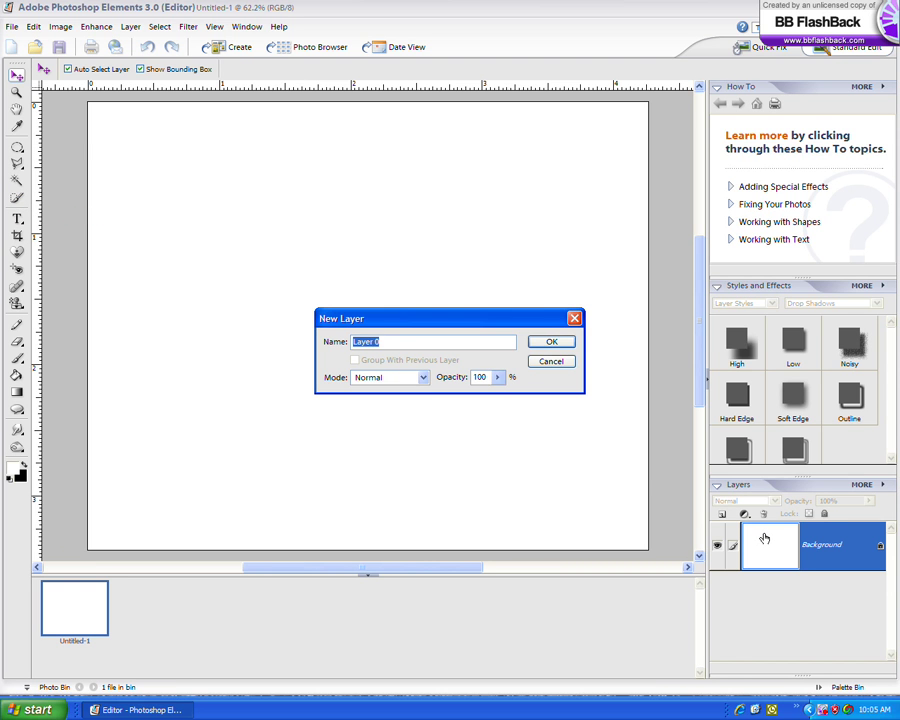
type("Hill")
key("Return")
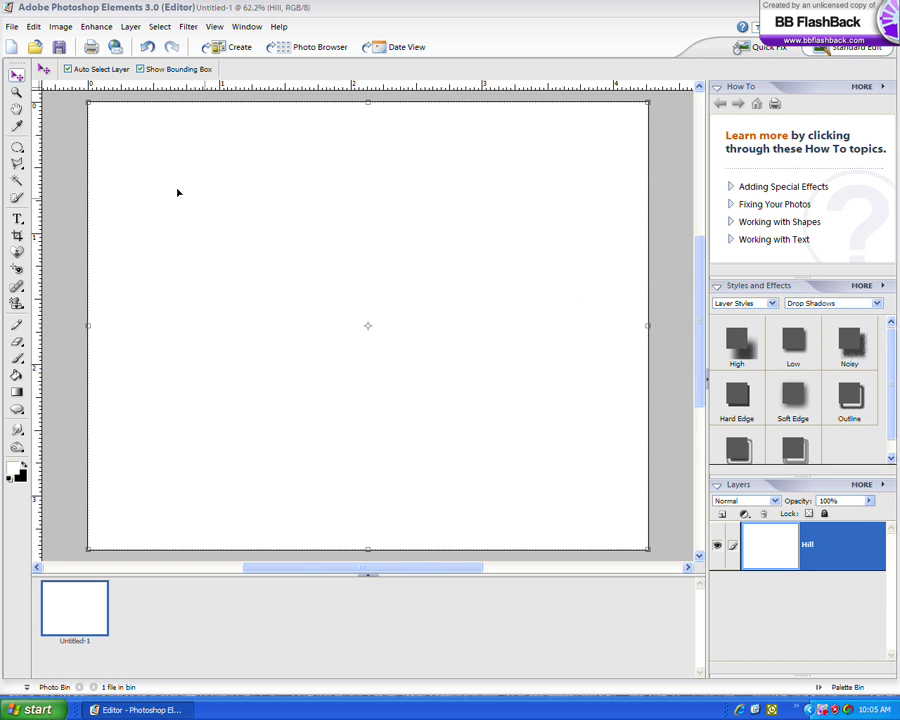
Draw a wide elliptical selection across the lower part of the canvas, extending past both sides to form a hill curve
left_click(16, 150)
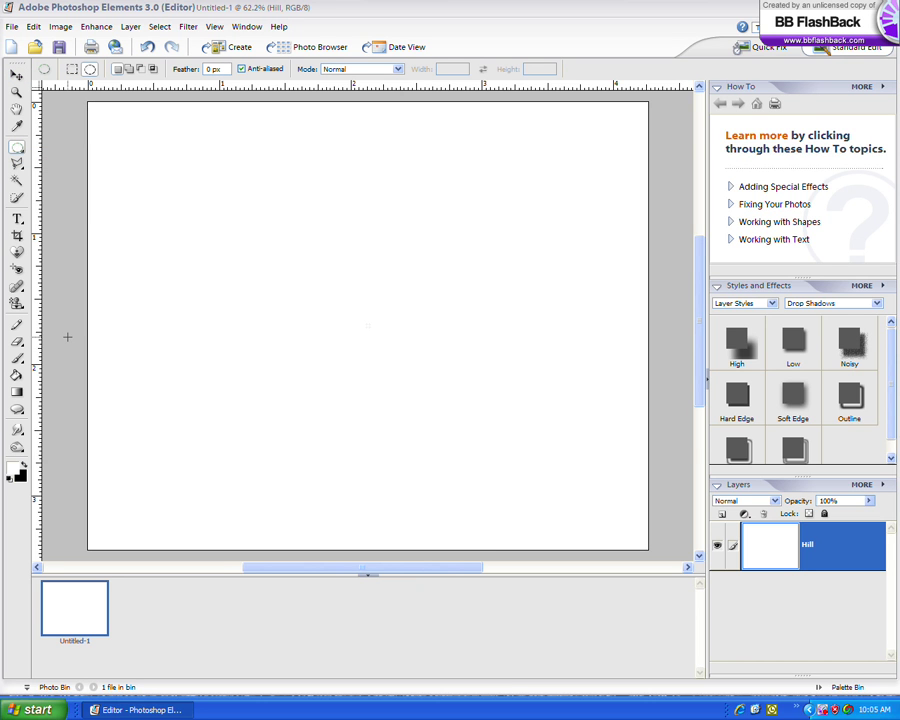
key("ctrl+minus")
key("ctrl+minus")
left_click_drag(177, 378, 556, 460)
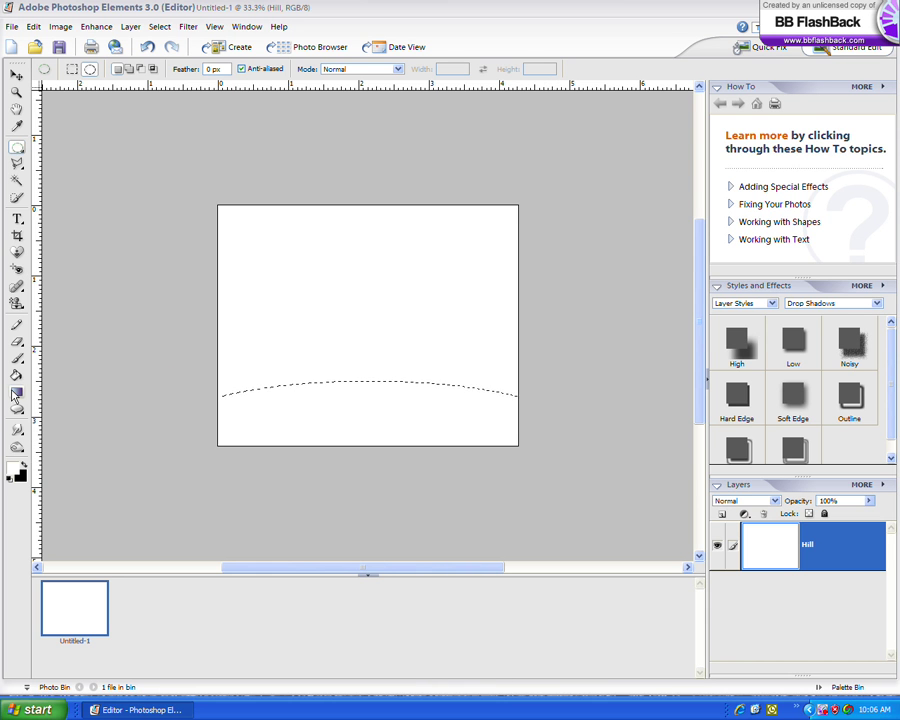
Set the foreground color to dark green and fill the hill selection with it using the Paint Bucket
left_click(13, 467)
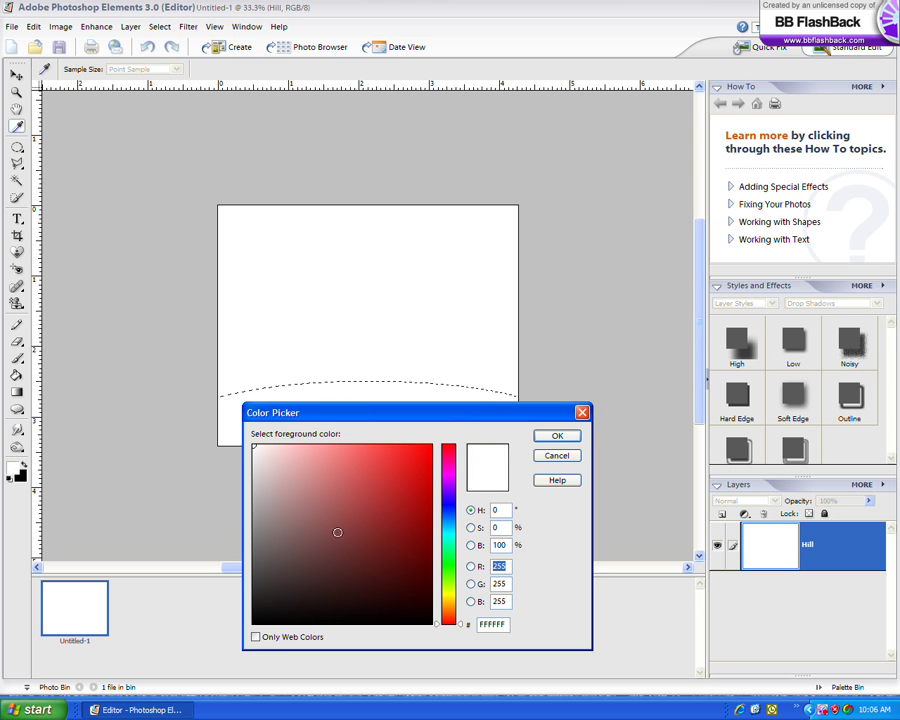
left_click_drag(456, 617, 453, 569)
mouse_move(362, 530)
left_mouse_down()
mouse_move(424, 528)
mouse_move(422, 543)
left_mouse_up()
left_click(557, 436)
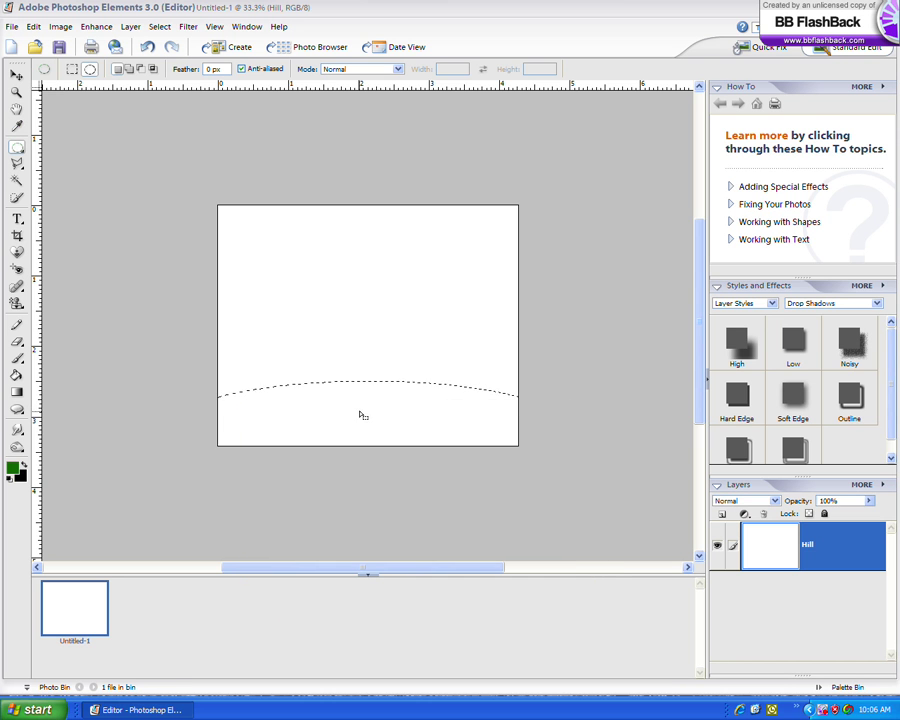
left_click_drag(183, 423, 198, 437)
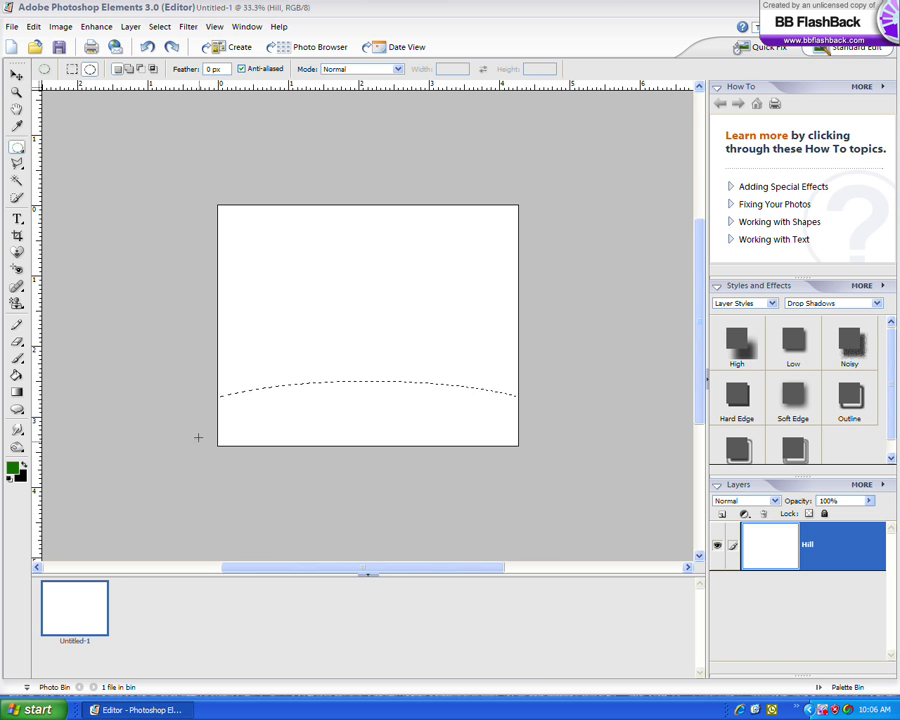
left_click(16, 375)
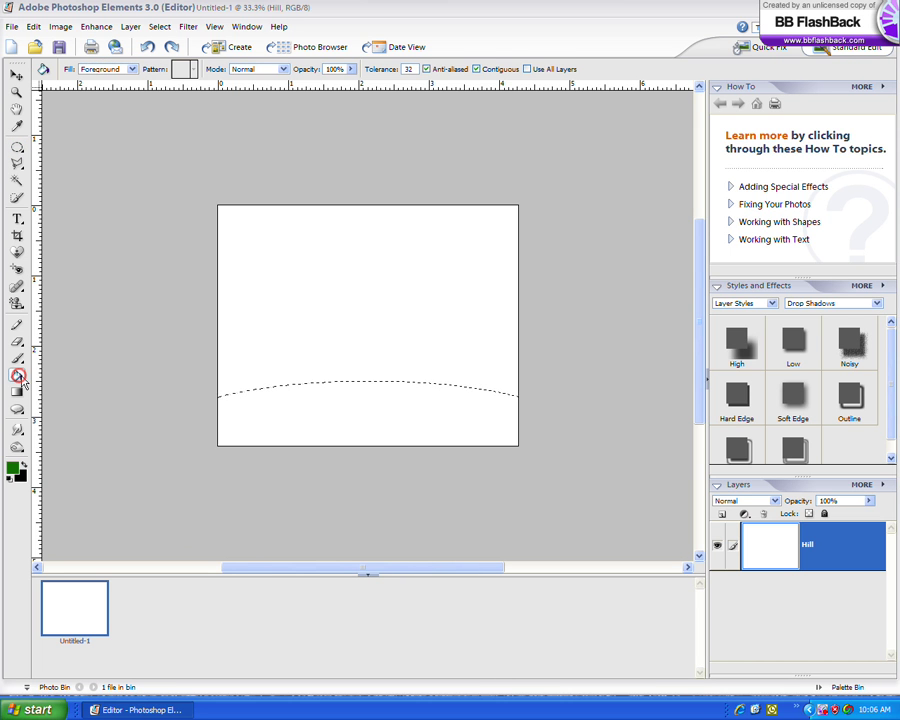
left_click(298, 417)
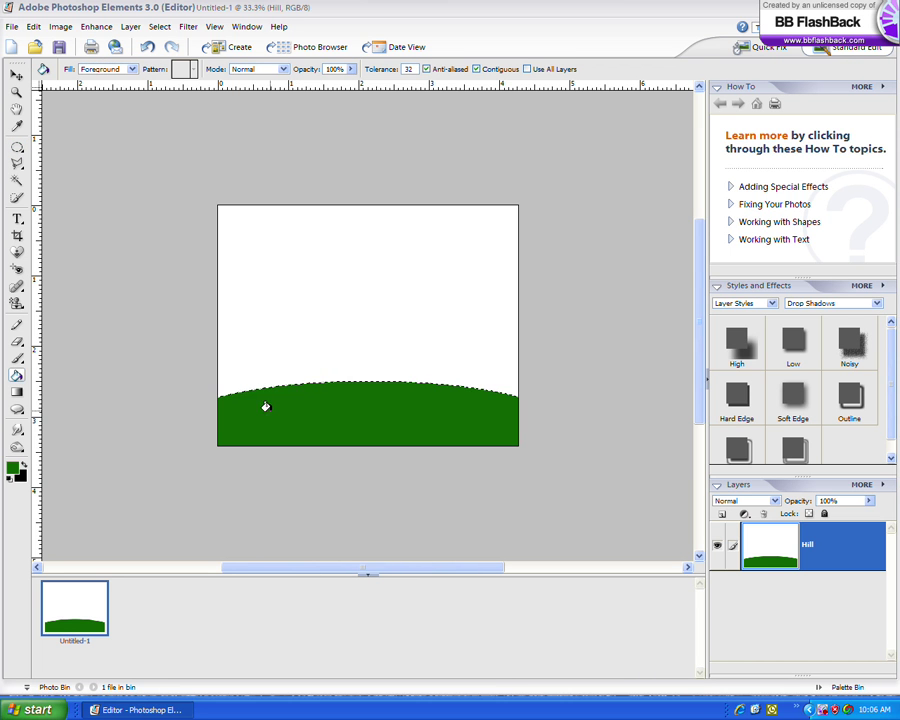
Select the white area above the hill with the Magic Wand and set the background color to dark blue #054083
left_click(16, 185)
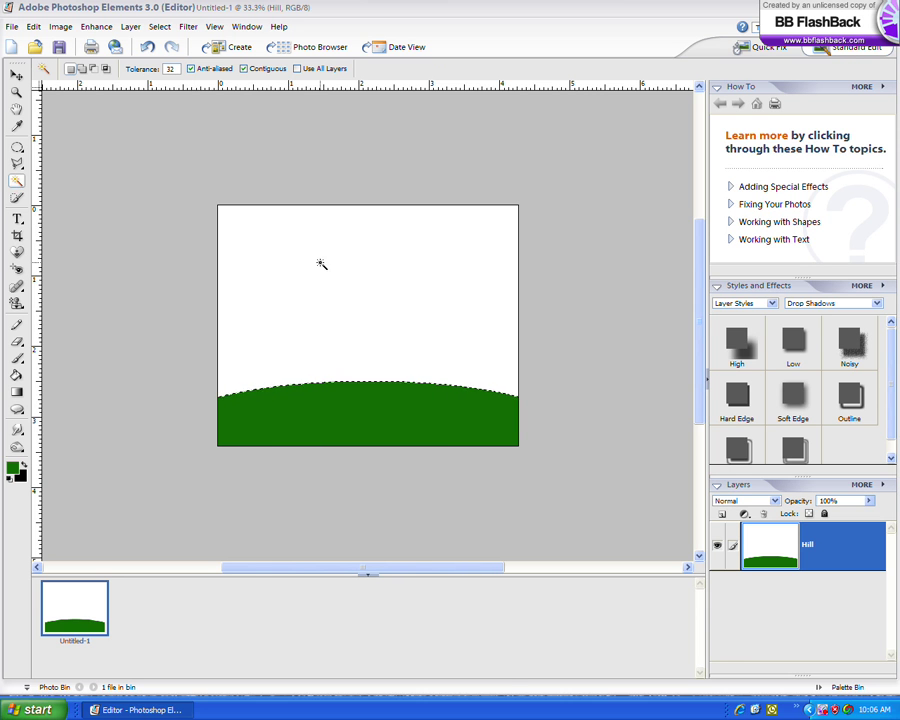
left_click(321, 264)
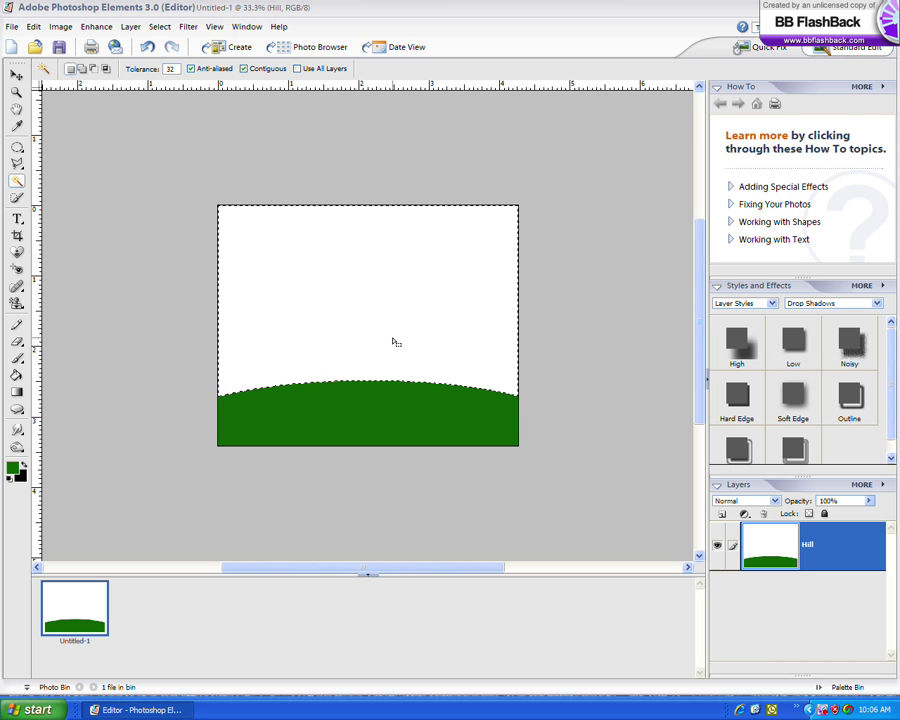
left_click(24, 478)
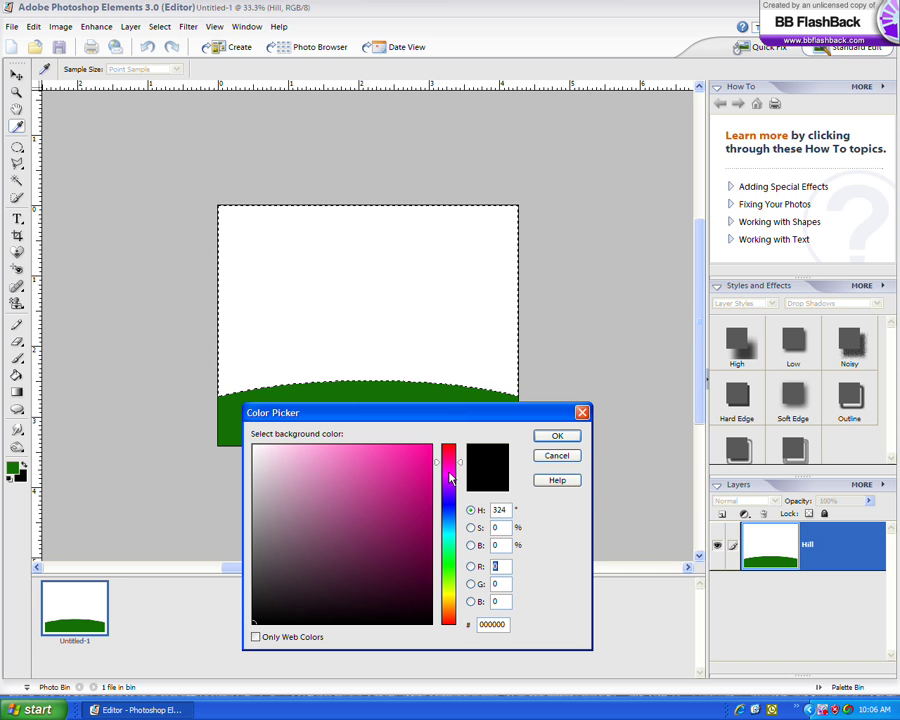
mouse_move(460, 462)
left_mouse_down()
mouse_move(460, 498)
mouse_move(448, 519)
mouse_move(424, 502)
mouse_move(428, 526)
left_mouse_up()
left_click(412, 495)
left_click(548, 435)
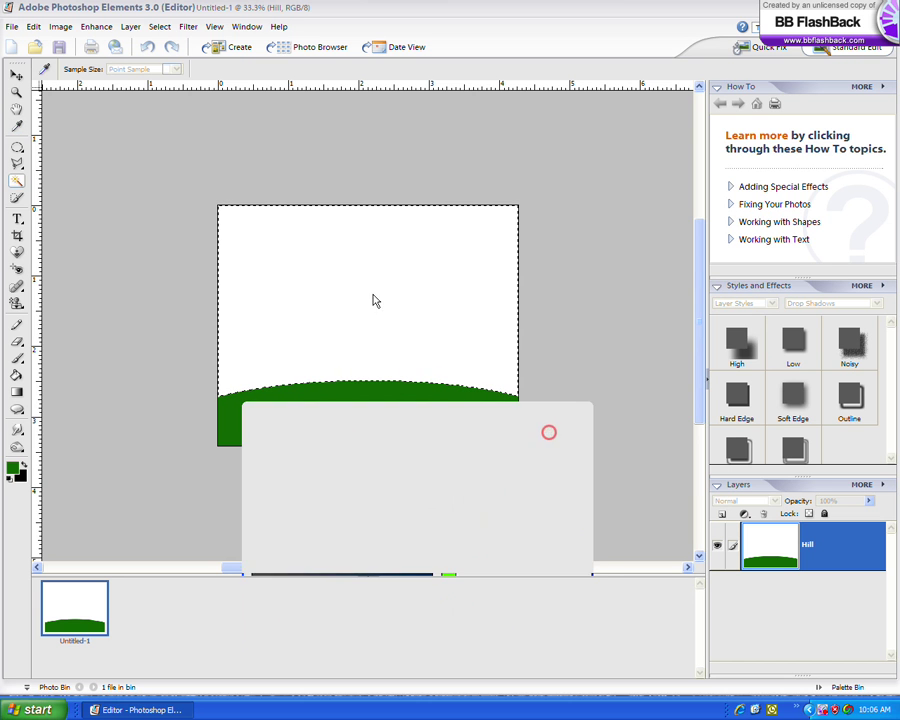
Swap the foreground and background colors to fill the selected sky with dark blue, and deselect it
key("k")
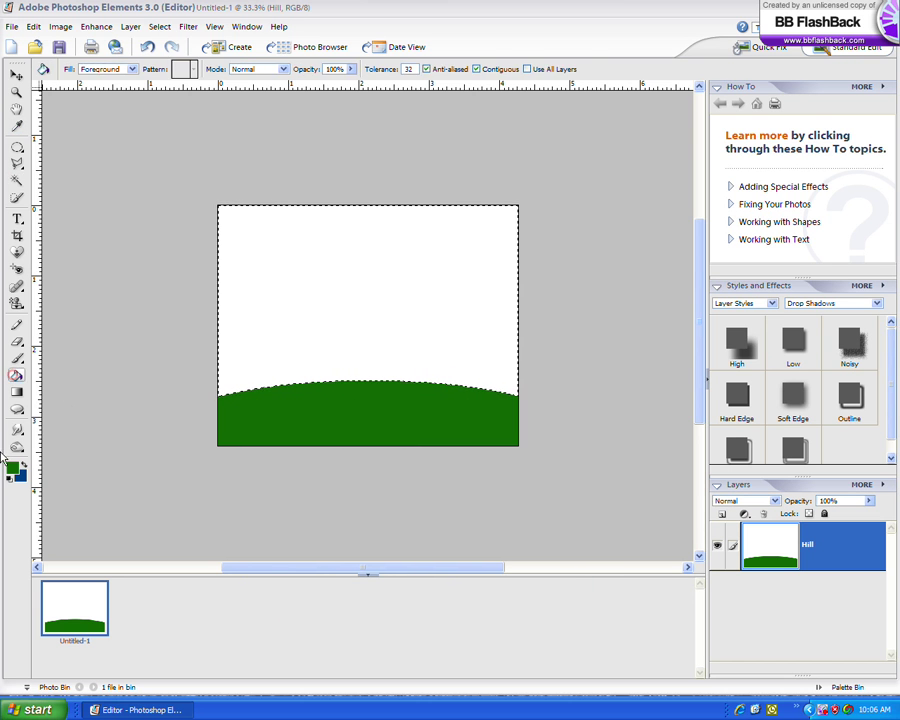
left_click(24, 468)
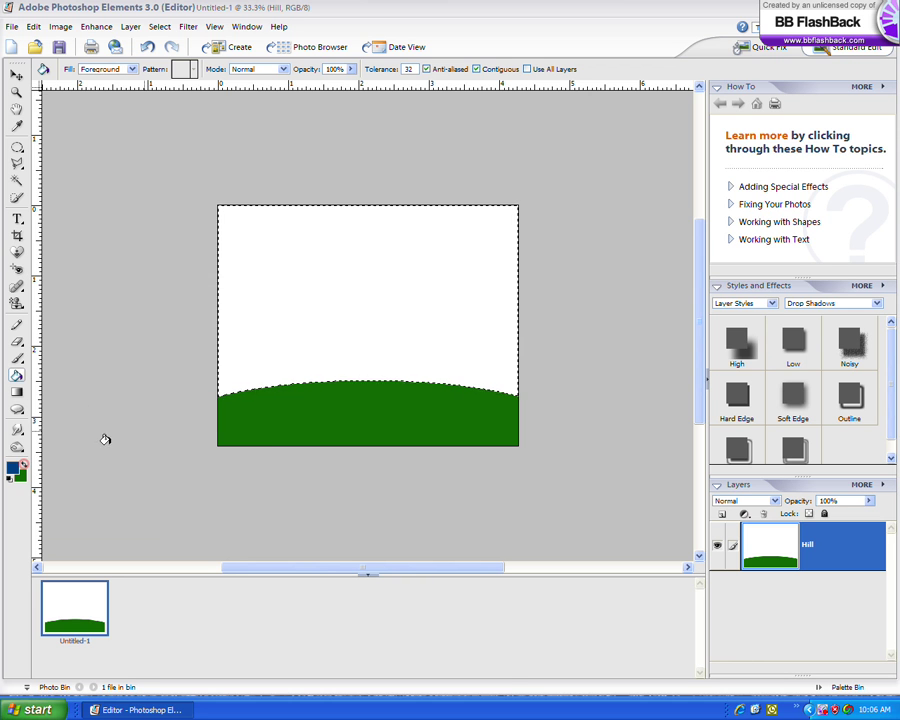
left_click(306, 328)
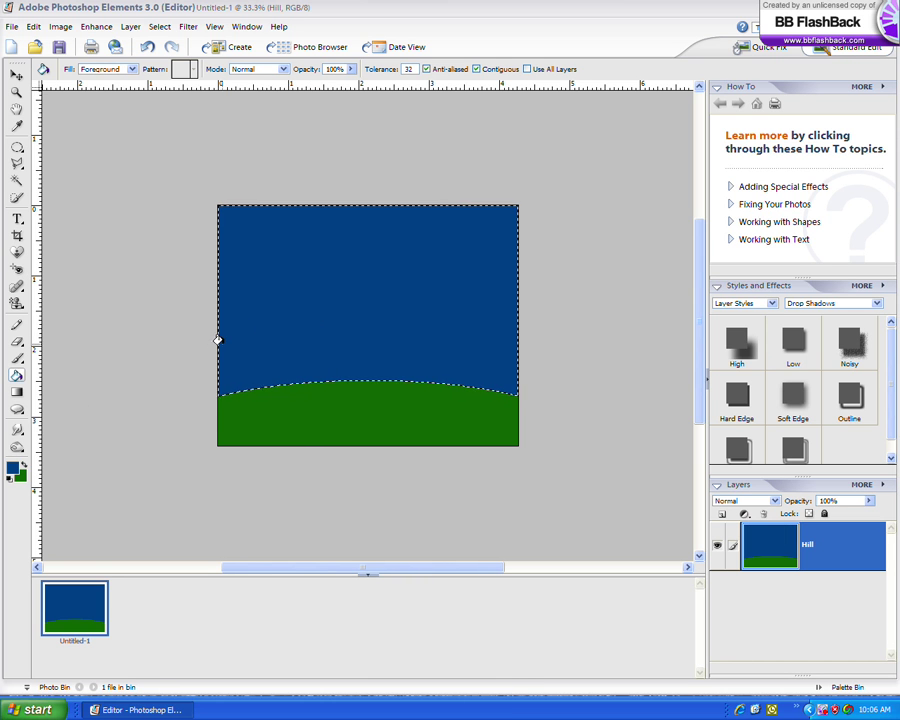
left_click(16, 75)
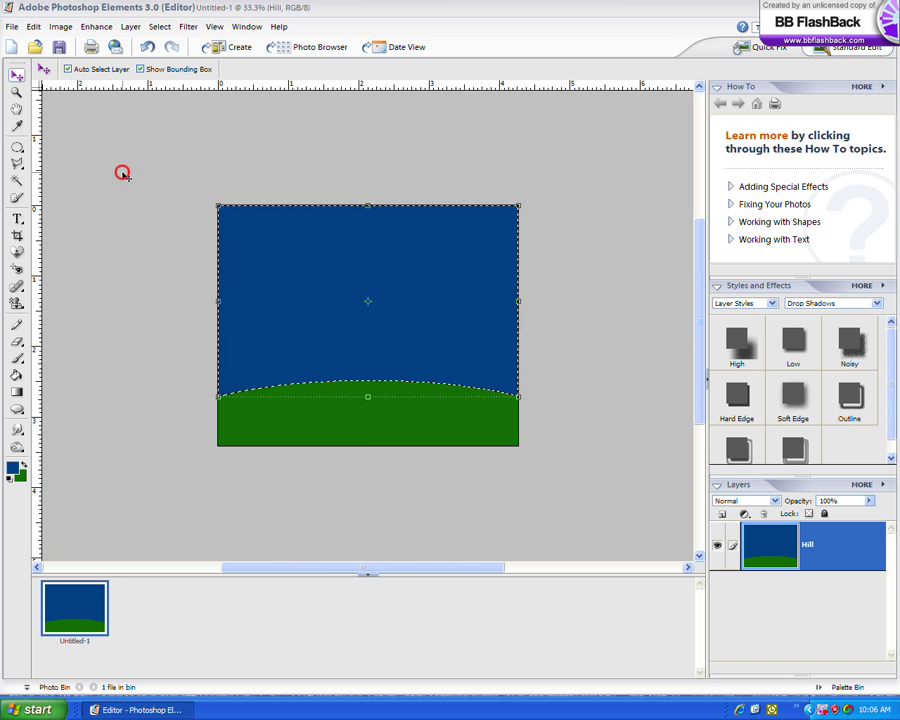
key("ctrl+d")
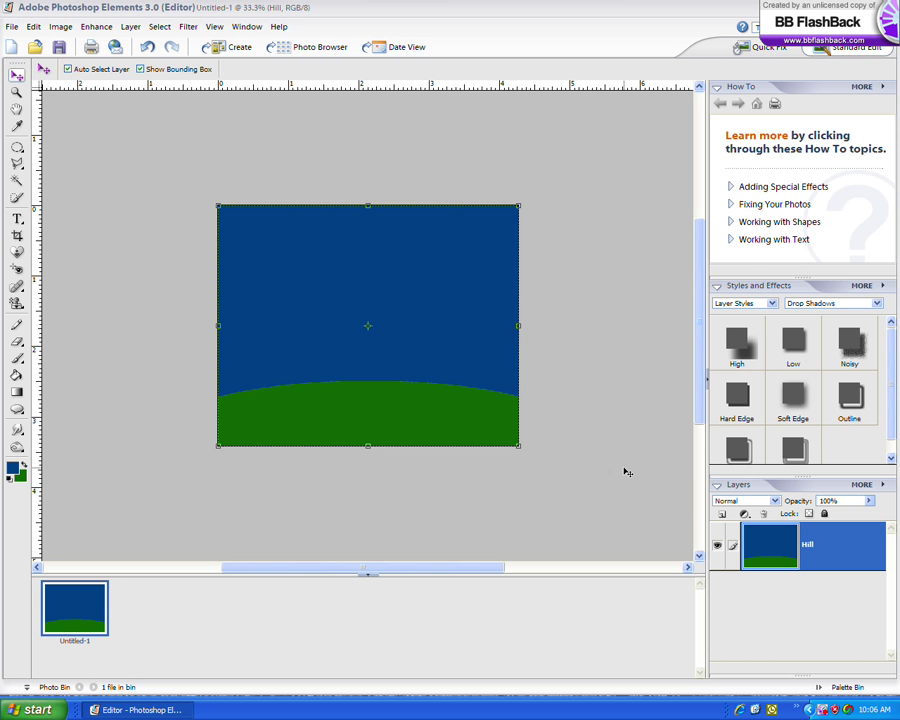
Add a new layer above Hill and name it Grass
left_click(722, 513)
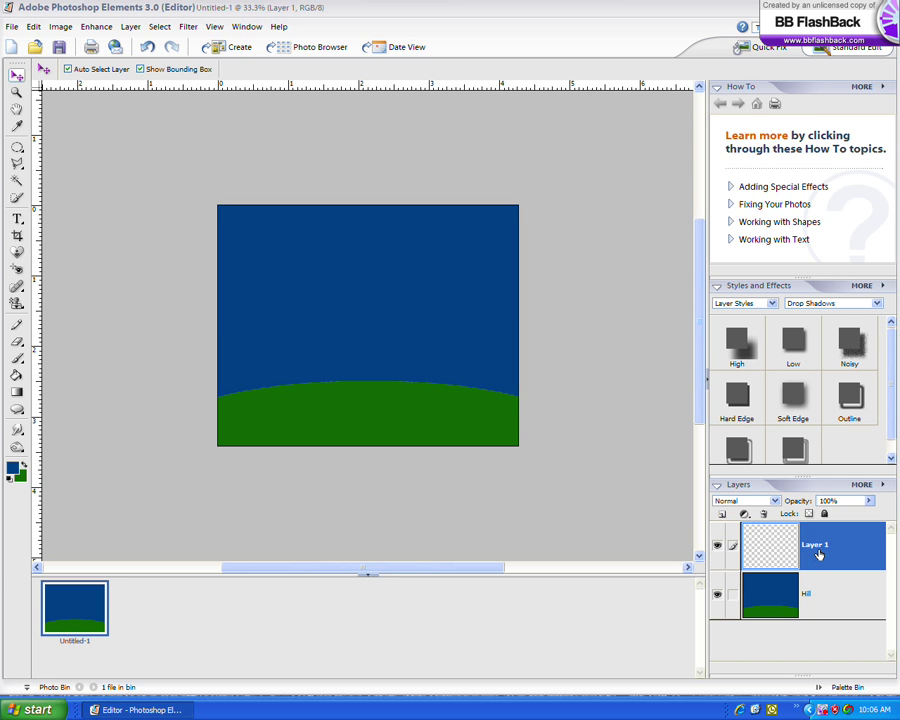
double_click(815, 545)
type("Grass")
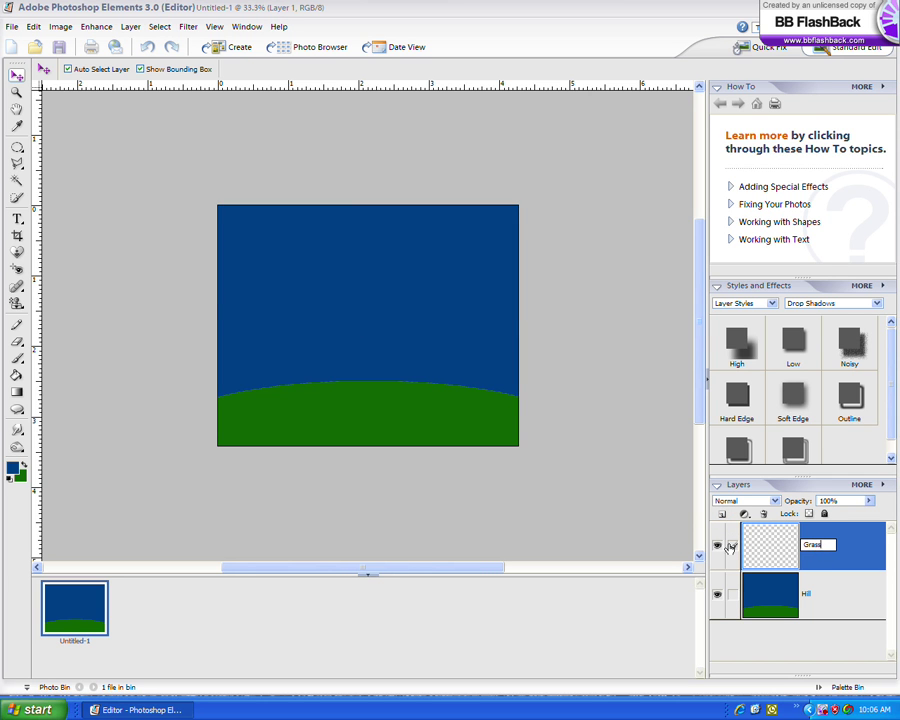
left_click(728, 546)
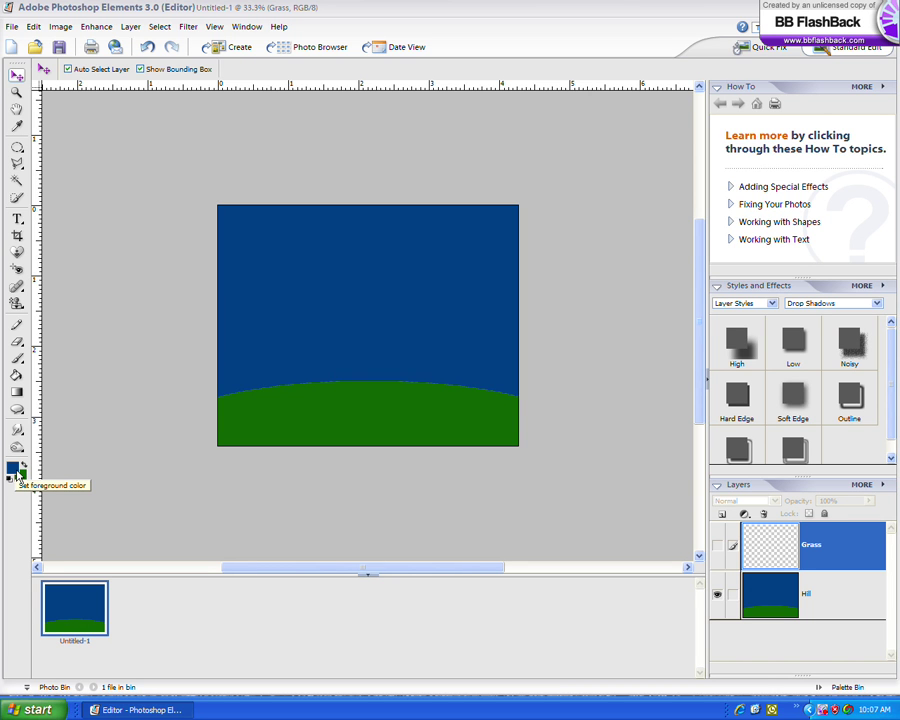
Set the foreground color to white #FFFFFF
left_click(14, 471)
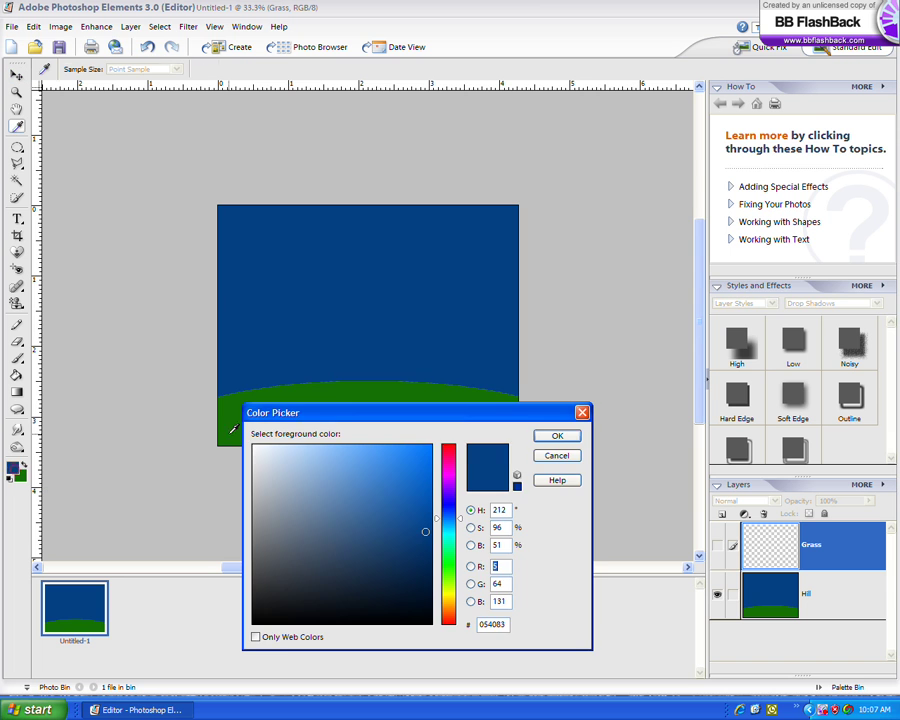
left_click(254, 446)
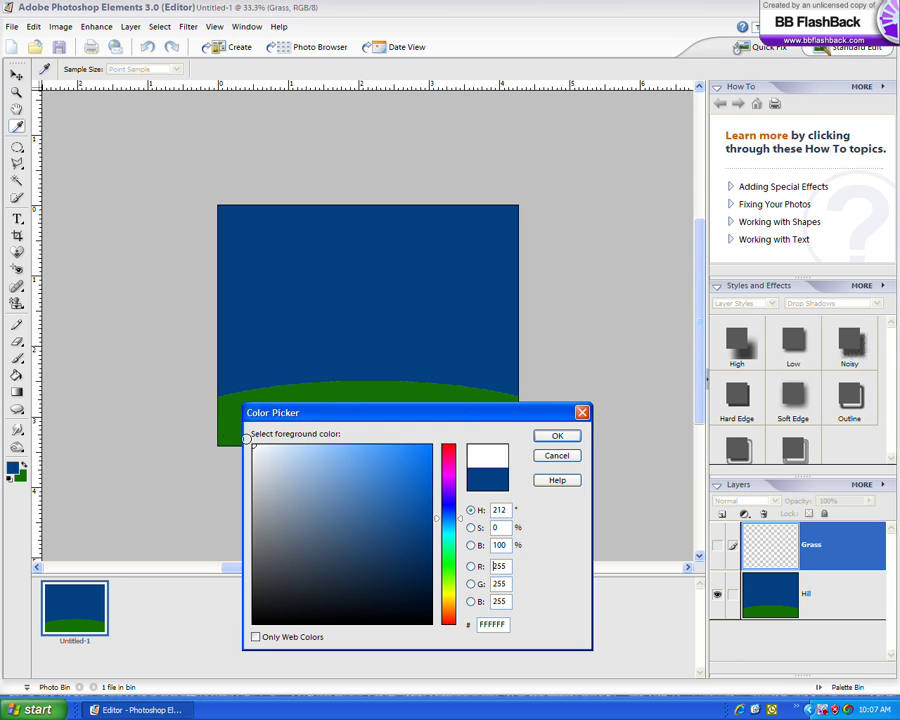
left_click(553, 434)
Choose the 112 px Dune Grass brush from the Default Brushes set for the Brush tool
left_click(17, 358)
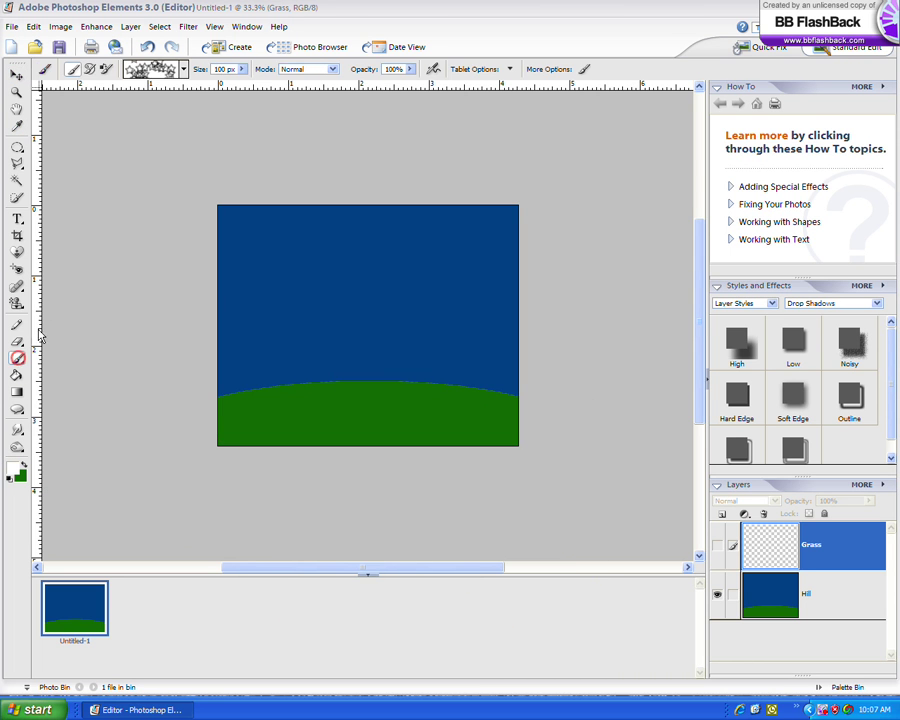
left_click(185, 68)
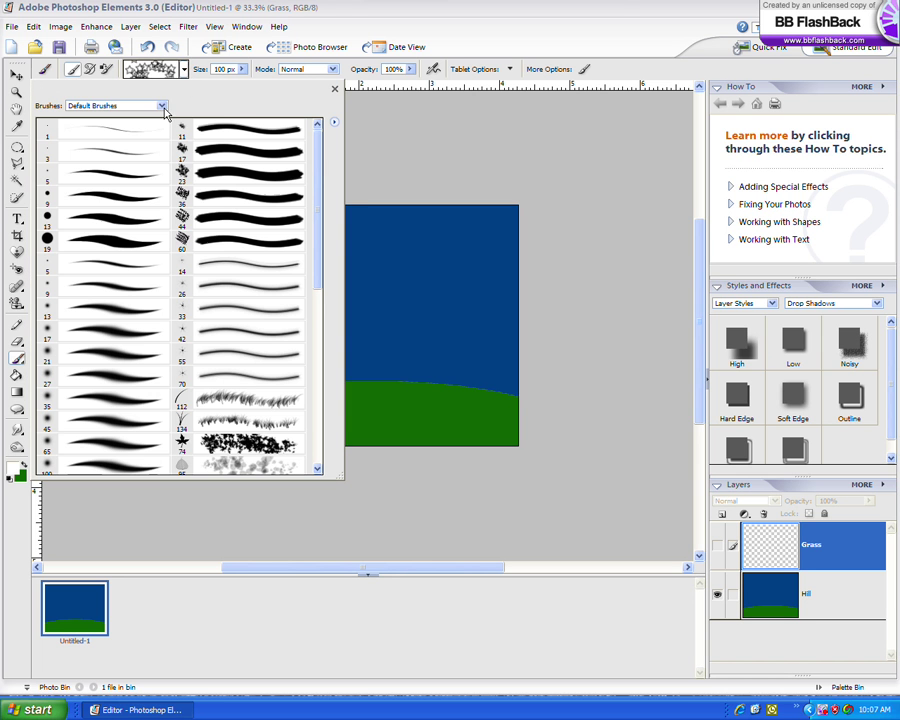
left_click(161, 105)
left_click(151, 112)
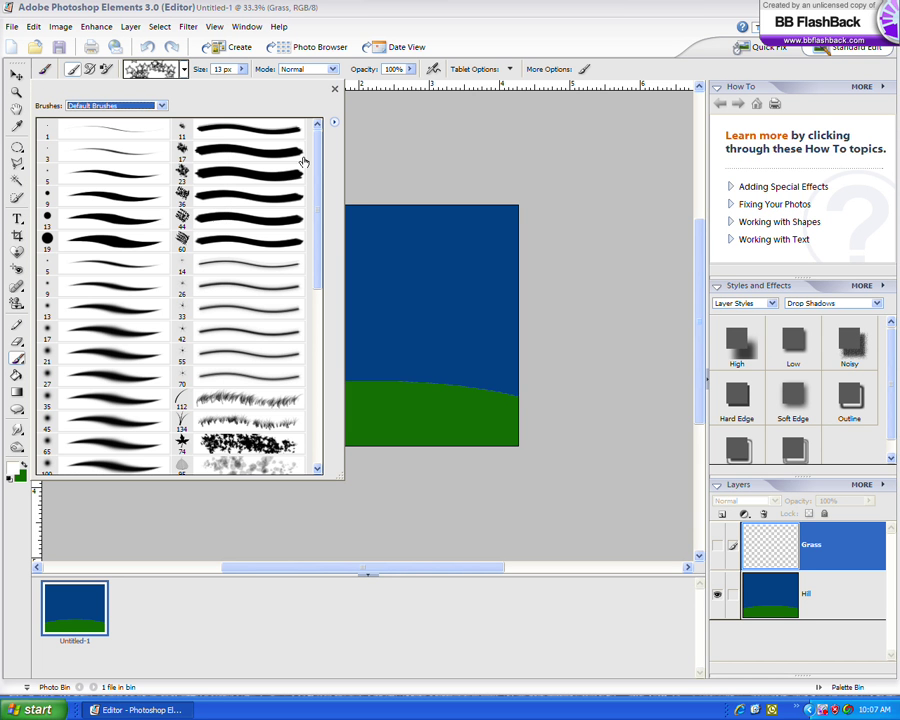
left_click_drag(315, 162, 304, 216)
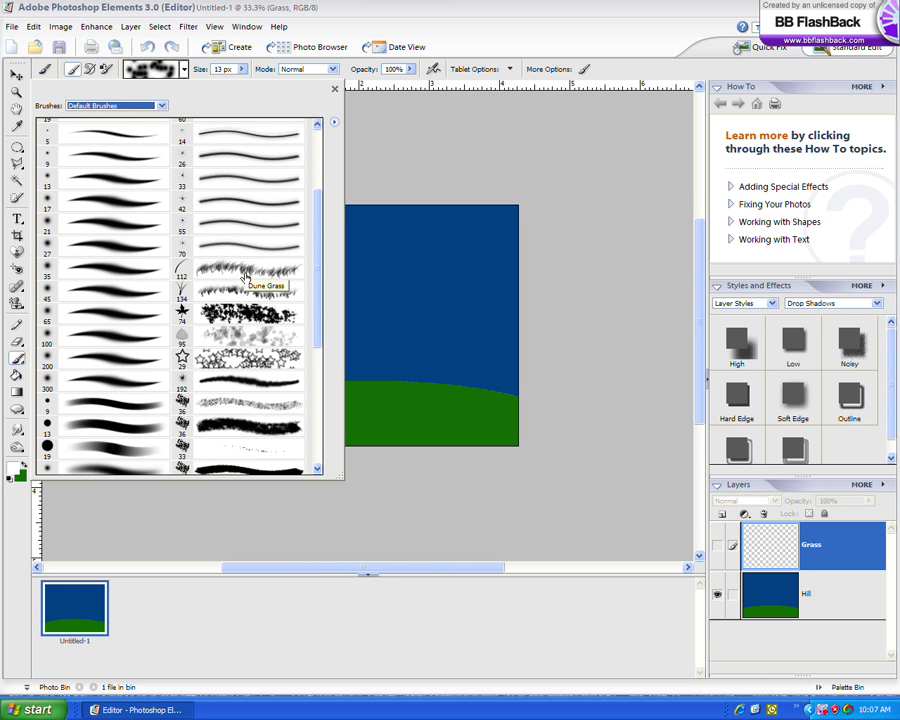
double_click(245, 270)
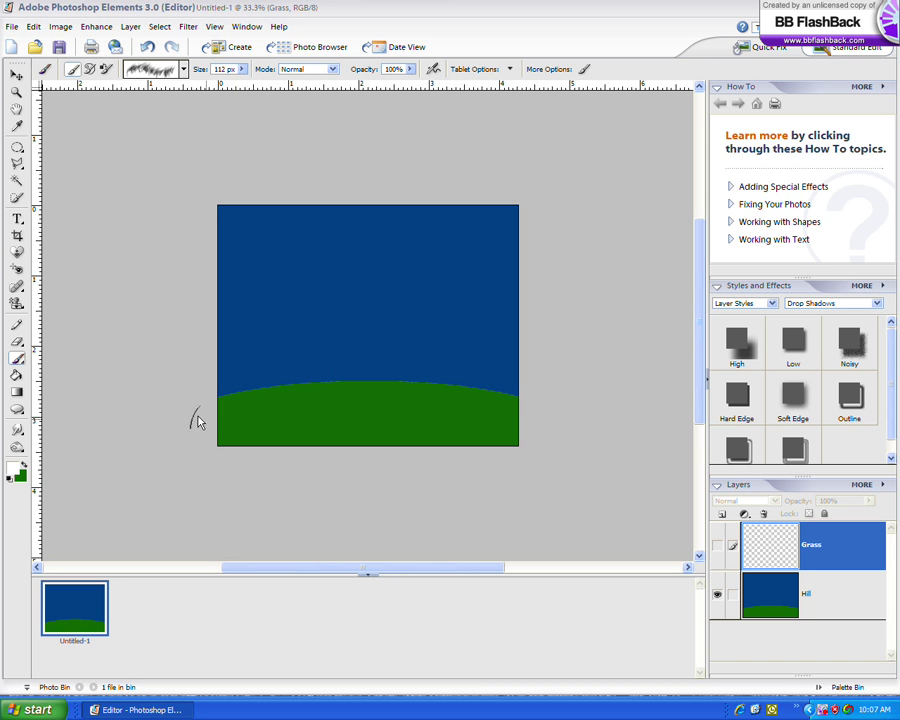
Show the hidden Grass layer and paint white dune grass along the hill's upper edge
left_click(245, 396)
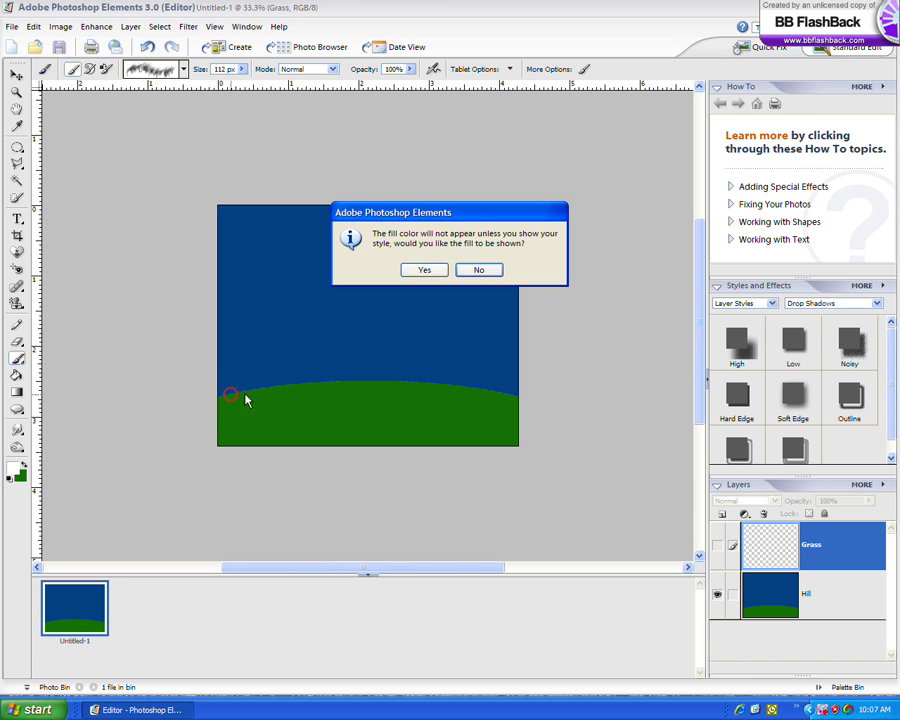
left_click(424, 271)
mouse_move(224, 398)
left_mouse_down()
mouse_move(348, 384)
mouse_move(479, 390)
mouse_move(528, 398)
mouse_move(524, 423)
mouse_move(532, 425)
mouse_move(480, 395)
mouse_move(335, 400)
left_mouse_up()
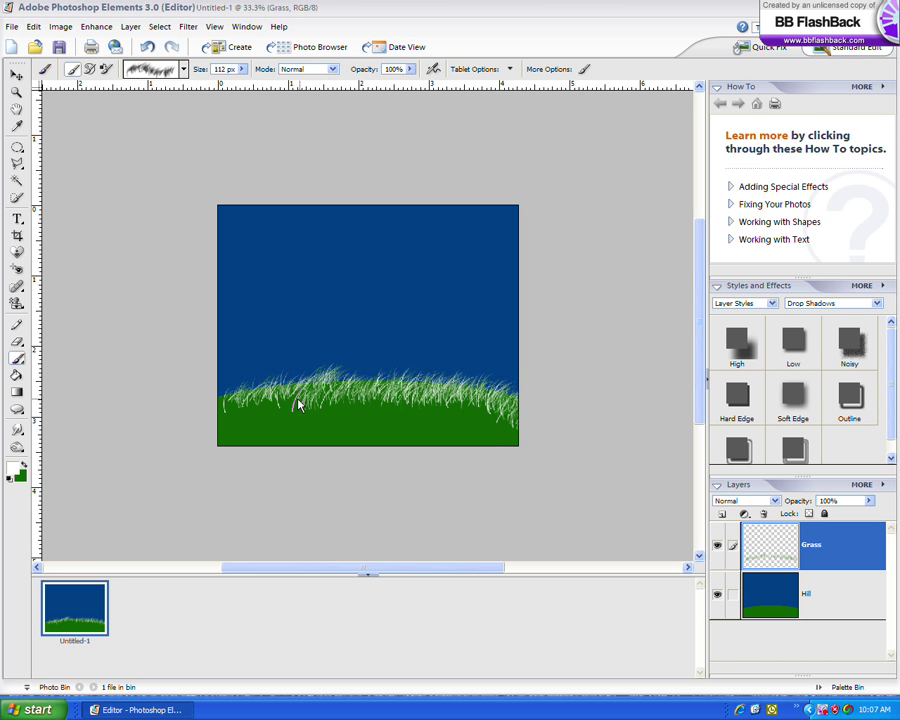
Paint white dune grass over the rest of the hill down to the image's lower edge, filling the sparse patches
mouse_move(199, 420)
left_mouse_down()
mouse_move(237, 424)
mouse_move(219, 431)
mouse_move(277, 422)
left_mouse_up()
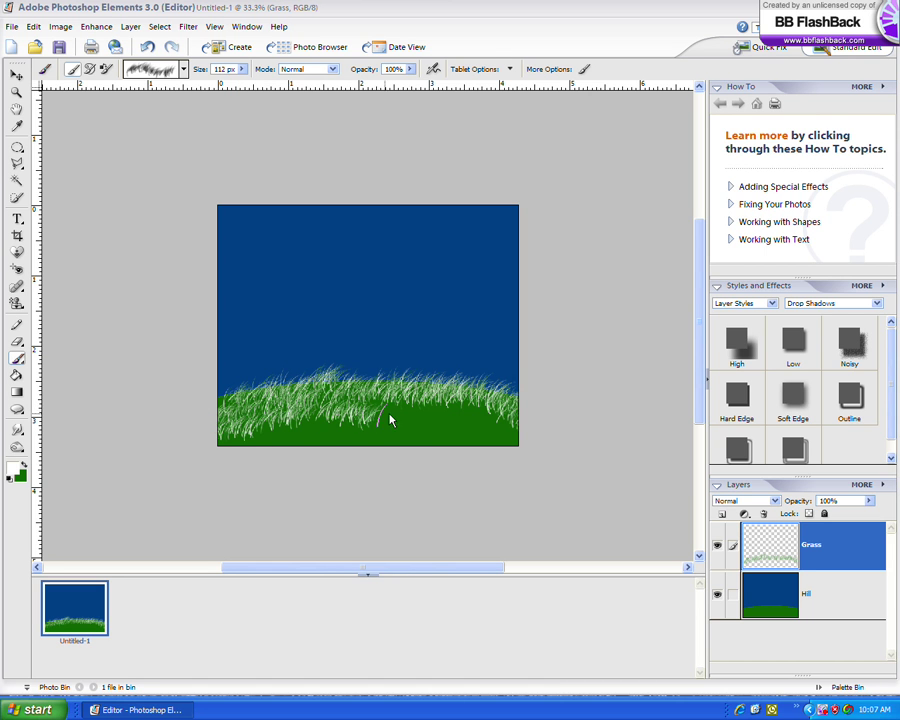
left_click_drag(412, 420, 480, 421)
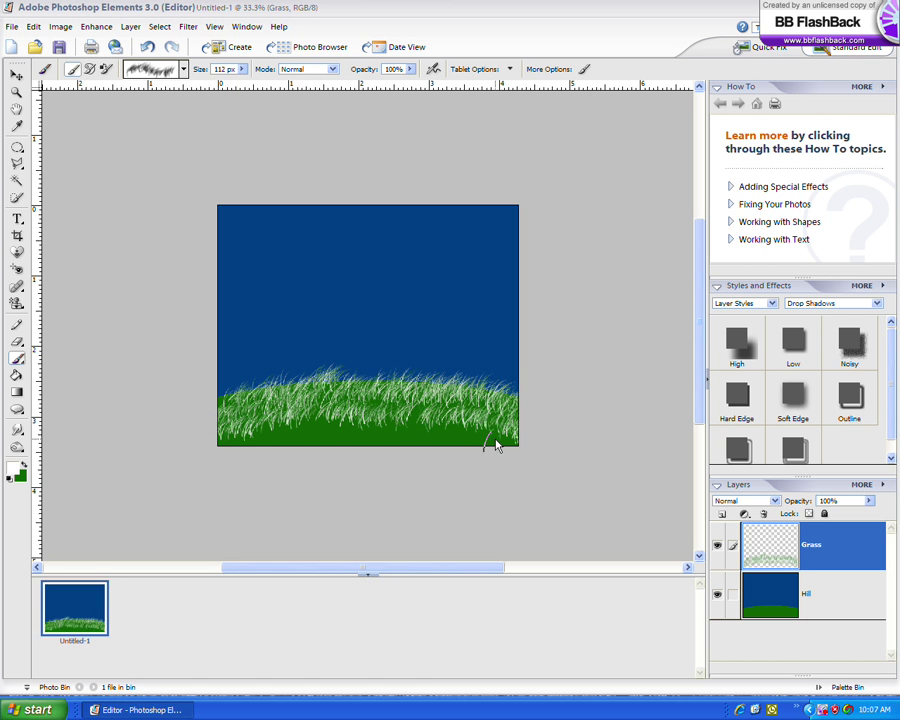
mouse_move(219, 437)
left_mouse_down()
mouse_move(359, 434)
mouse_move(465, 440)
left_mouse_up()
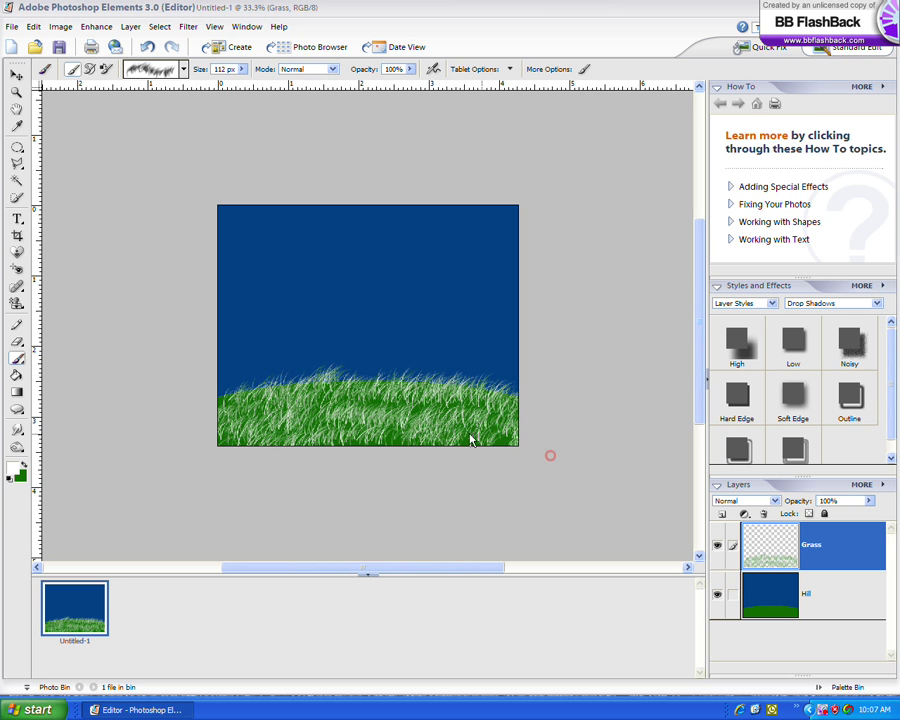
mouse_move(400, 435)
left_mouse_down()
mouse_move(339, 442)
mouse_move(490, 441)
left_mouse_up()
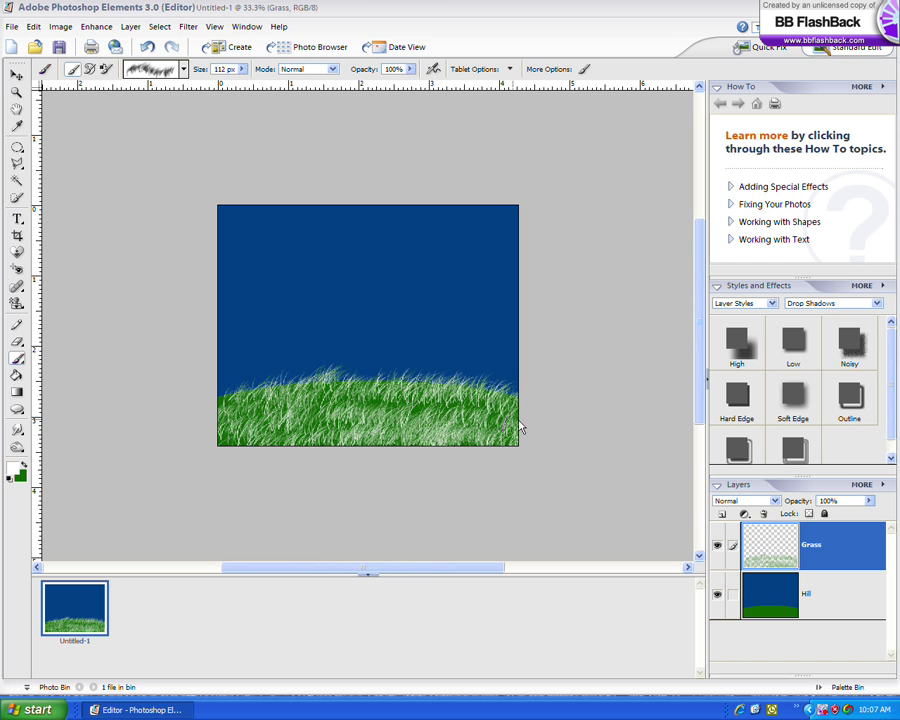
left_click(296, 393)
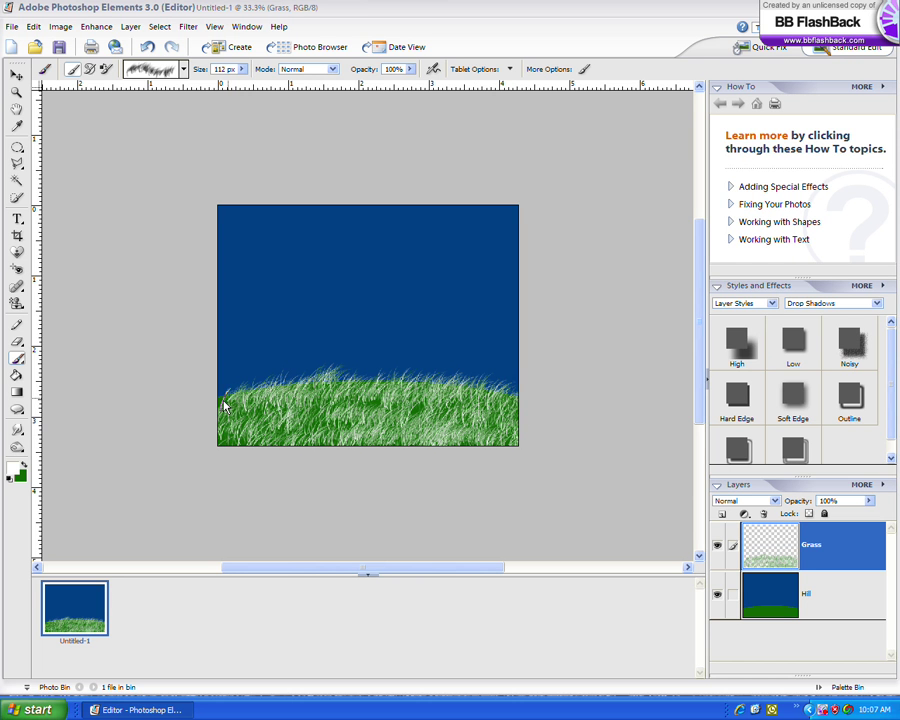
left_click(221, 433)
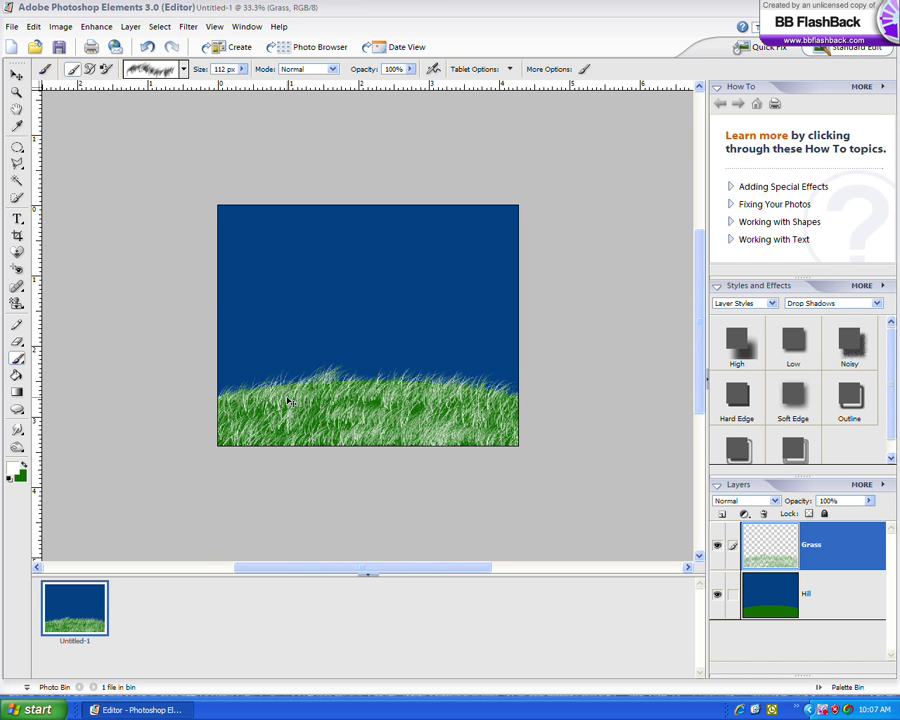
Examine the painted grass blades up close at 100%, and check the whole picture again at 50%
key("ctrl+equal")
key("ctrl+equal")
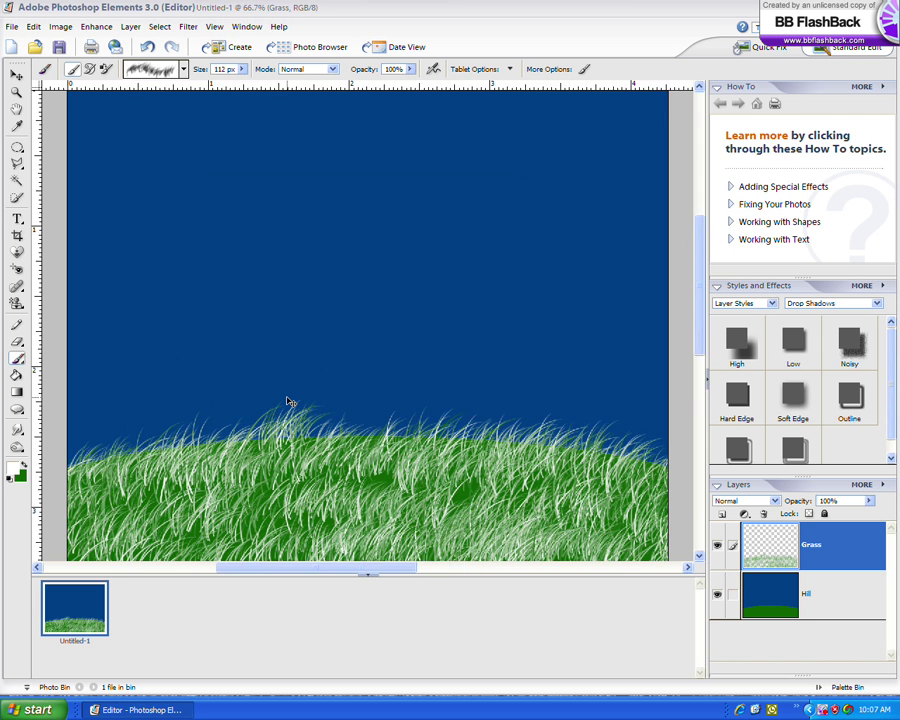
key("ctrl+equal")
left_click_drag(701, 316, 560, 400)
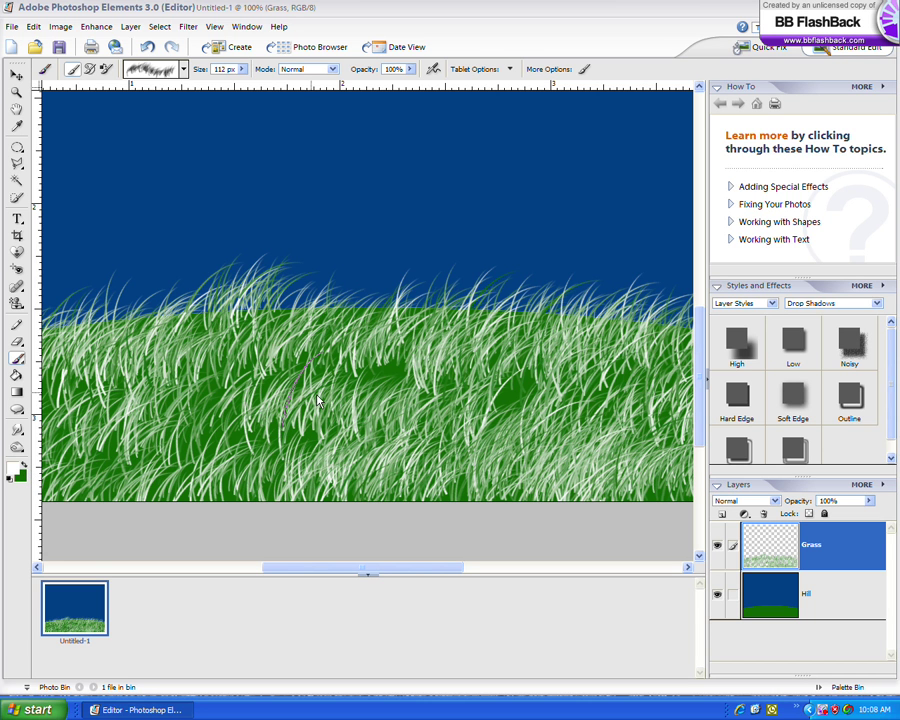
left_click(16, 75)
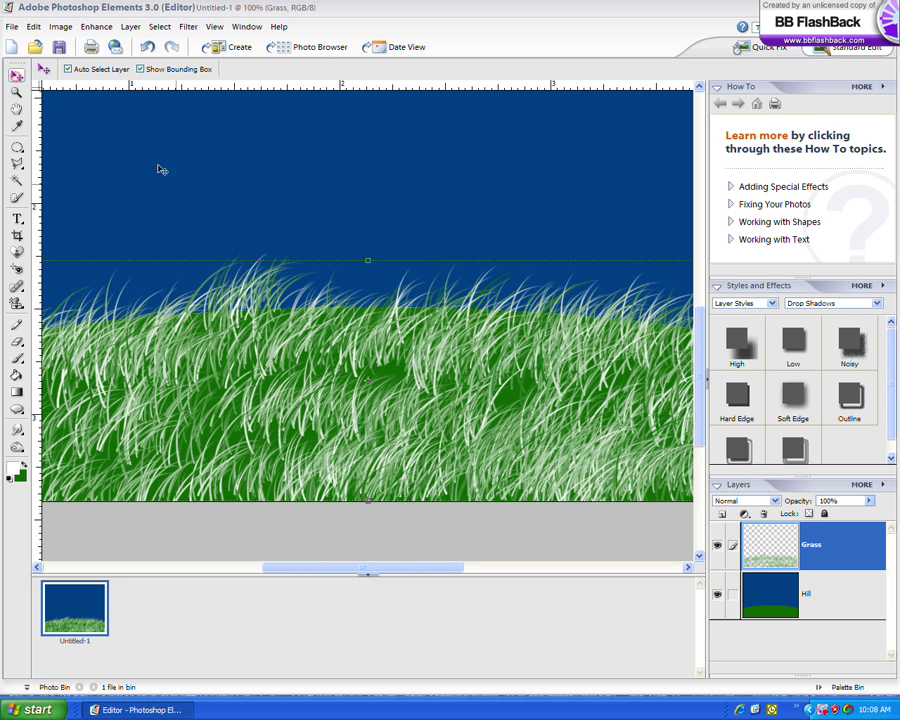
left_click_drag(704, 426, 695, 326)
key("ctrl+minus")
key("ctrl+minus")
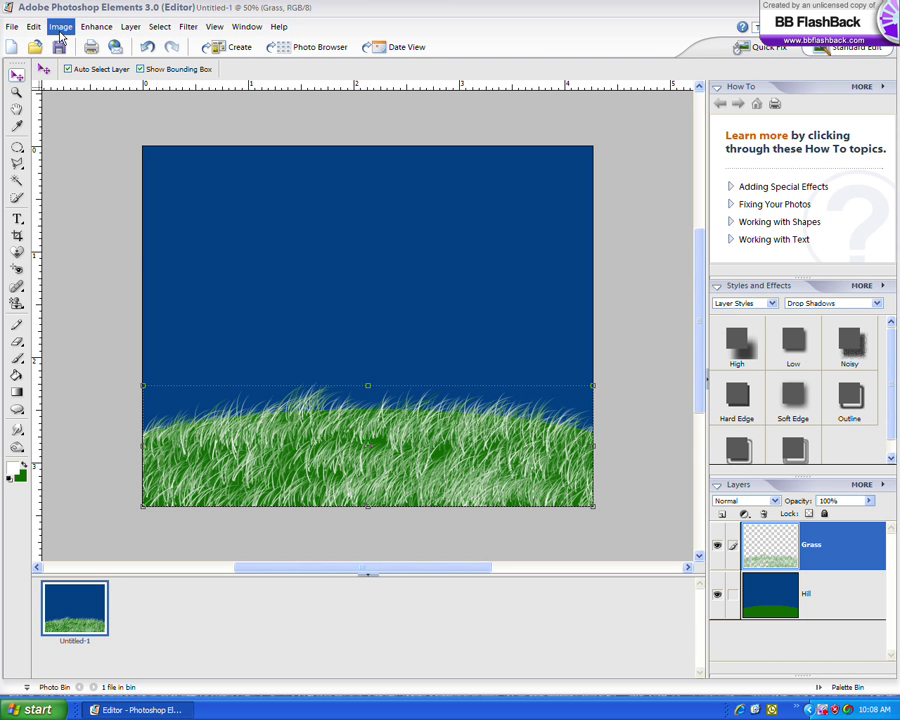
Load the Trees_by_Ephedrina-stock brush set for the Brush tool and pick its 1353 px tree brush
left_click(19, 360)
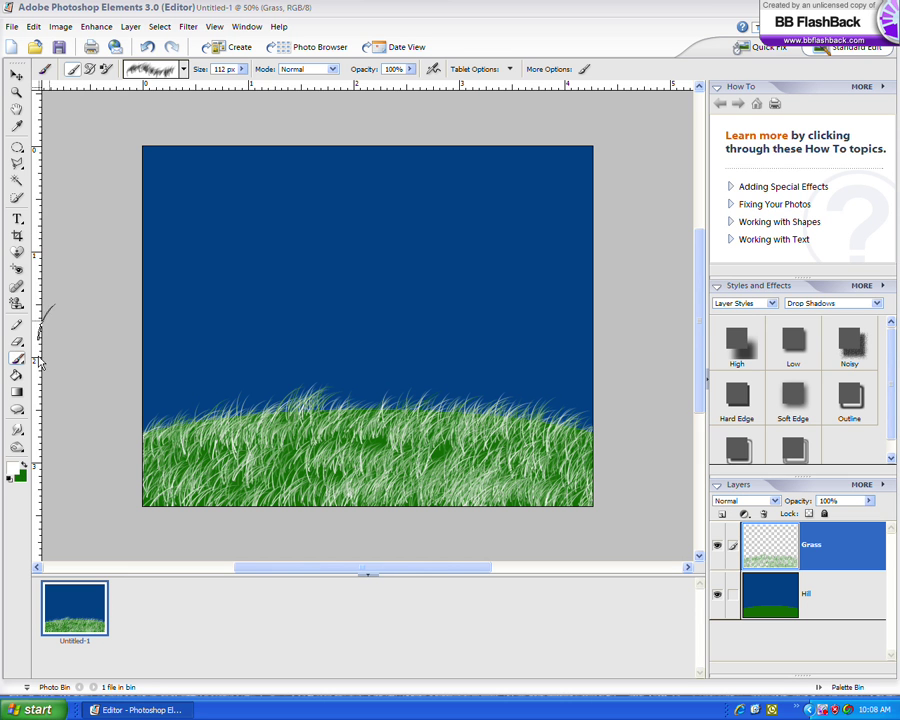
left_click(183, 69)
left_click(160, 105)
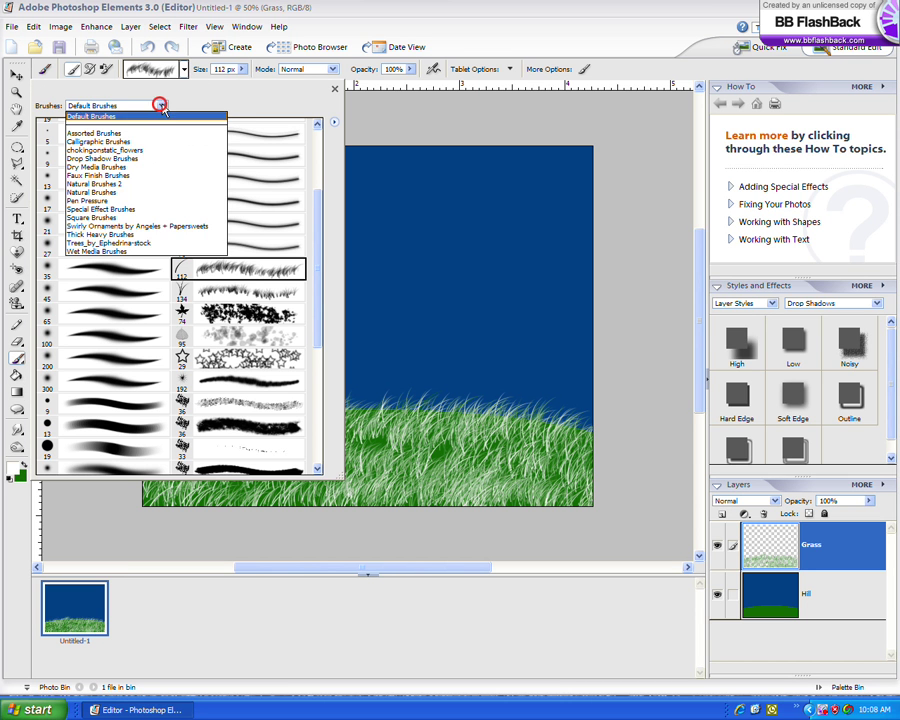
left_click(119, 243)
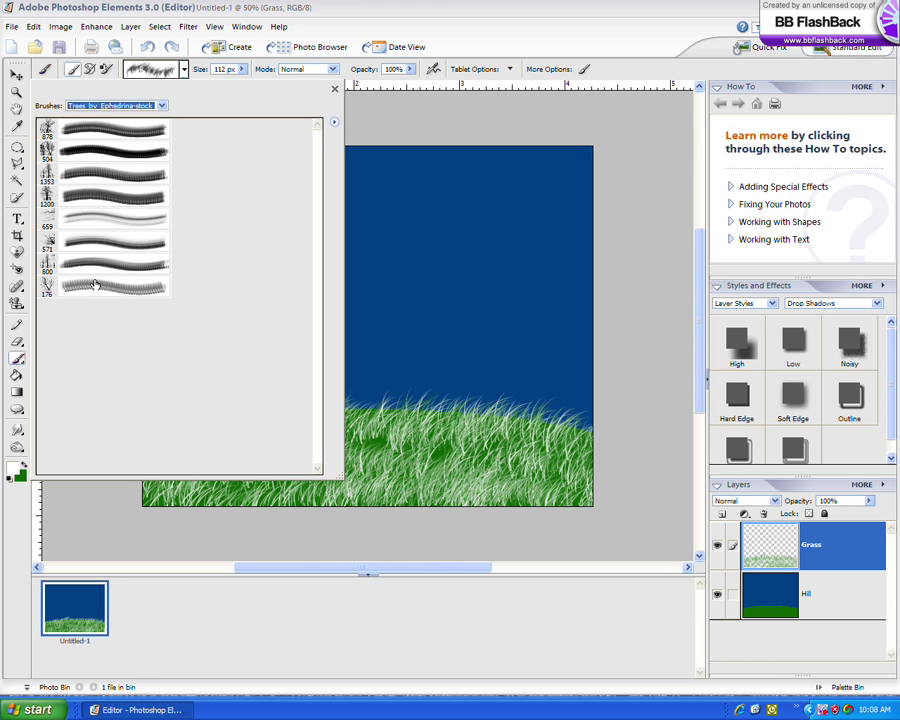
left_click(92, 178)
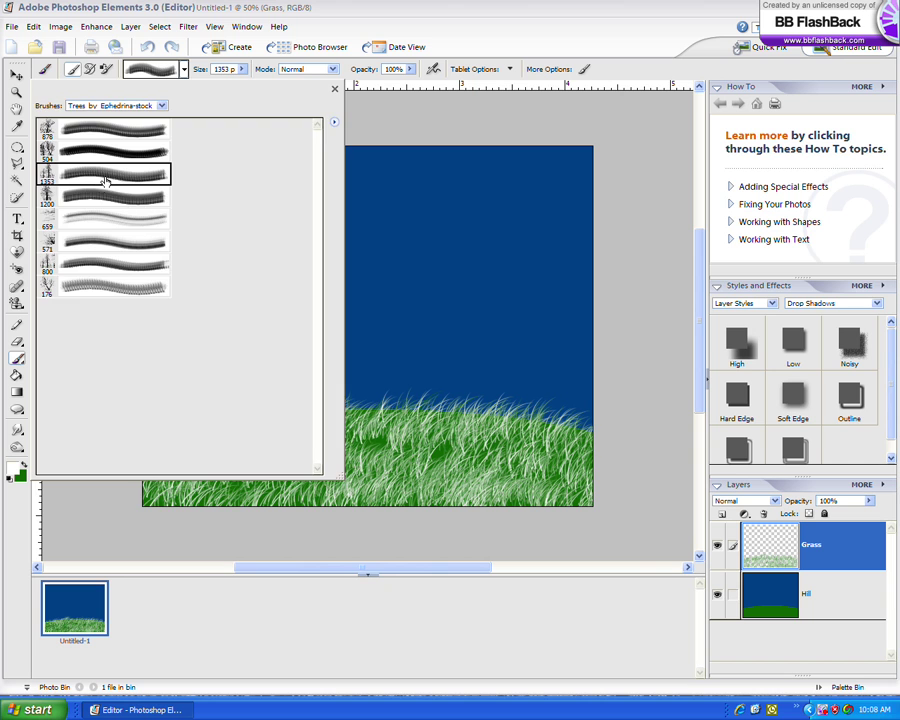
double_click(105, 180)
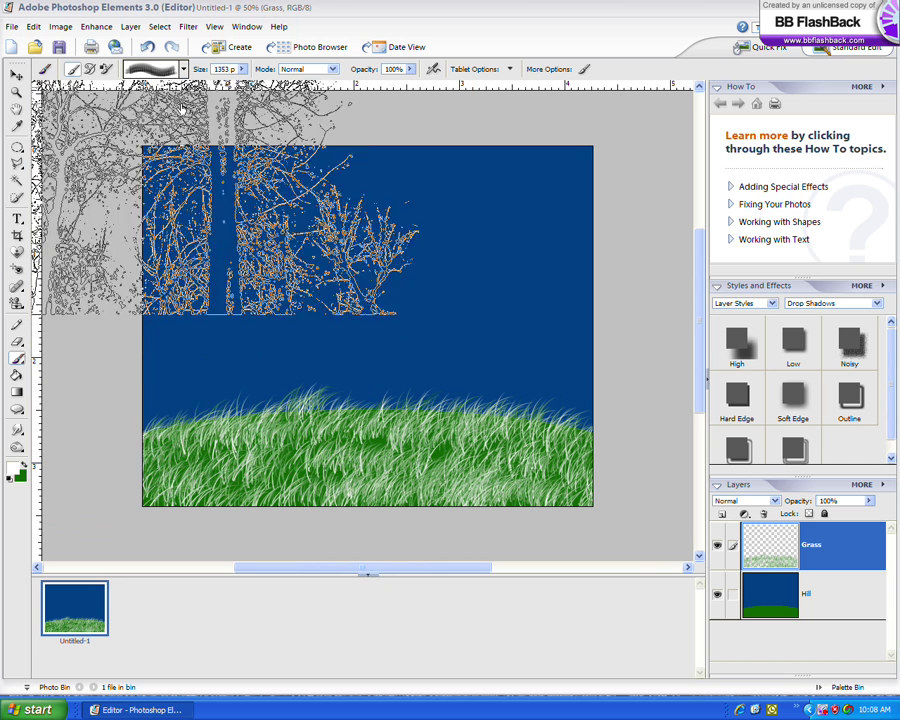
Try the 800 px and 659 px brushes of the tree set, and settle on the 1200 px tree brush
left_click(184, 69)
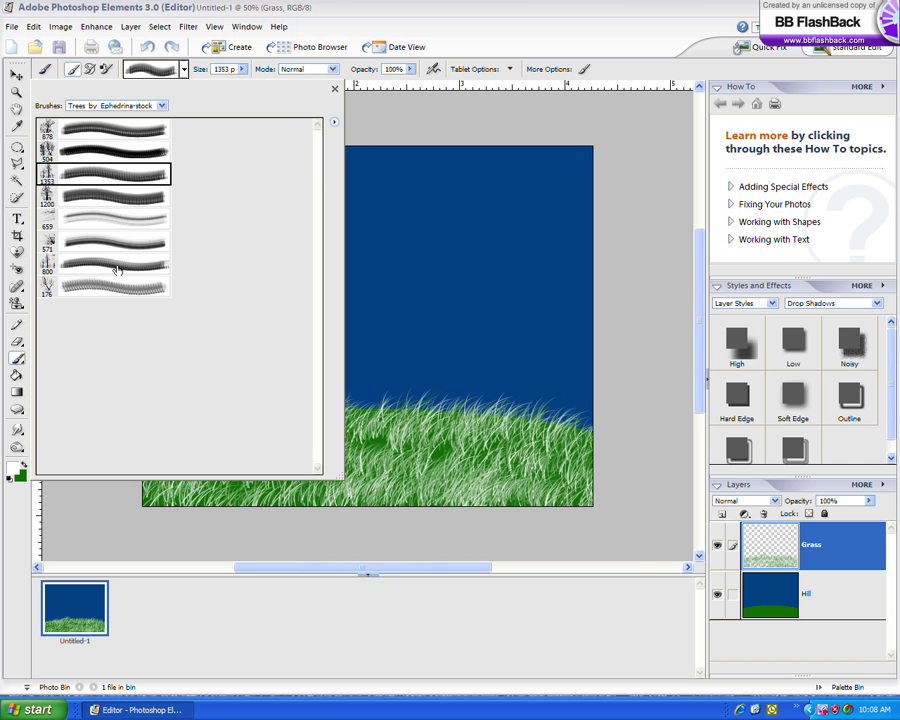
left_click(118, 265)
double_click(128, 260)
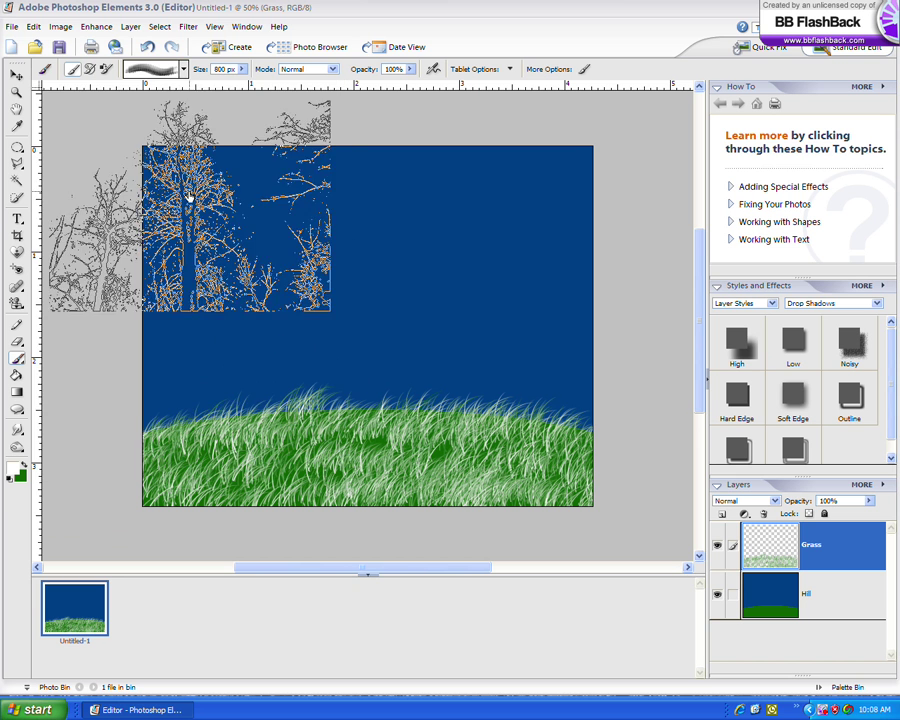
left_click(184, 69)
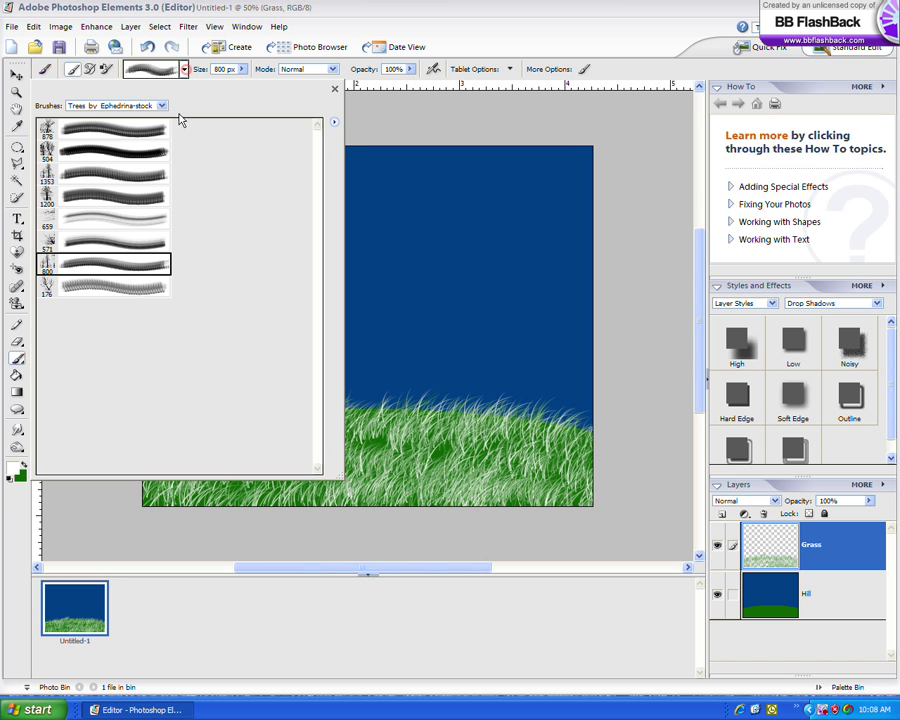
double_click(114, 218)
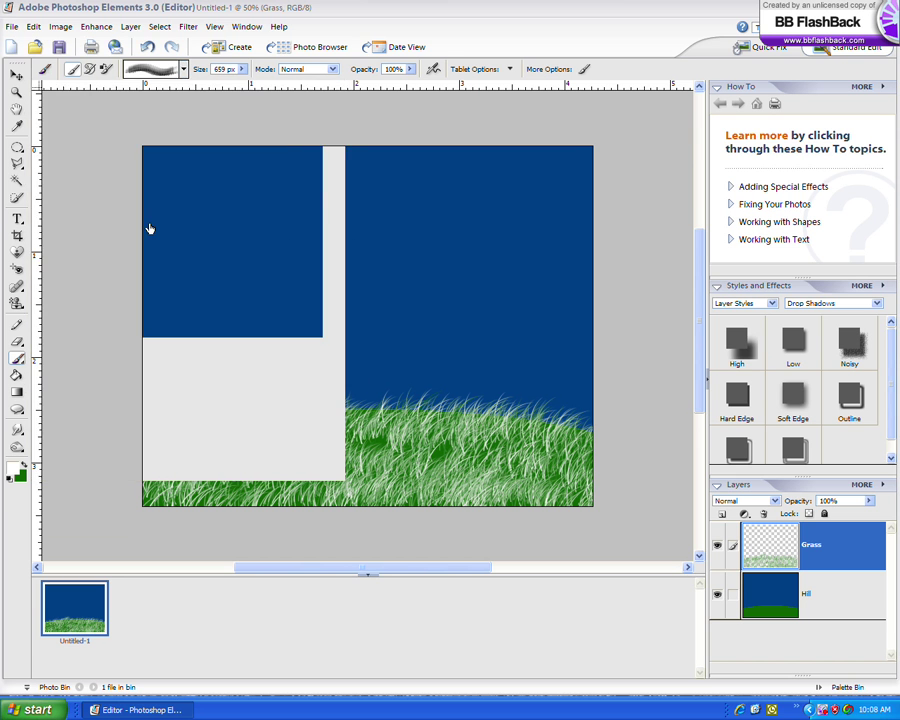
left_click(184, 68)
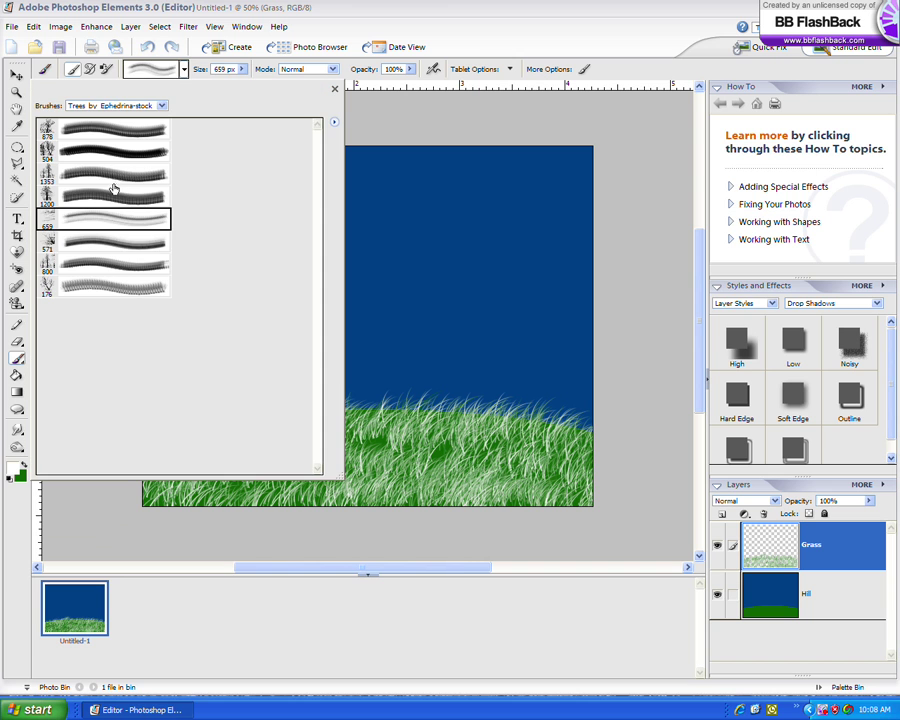
double_click(102, 195)
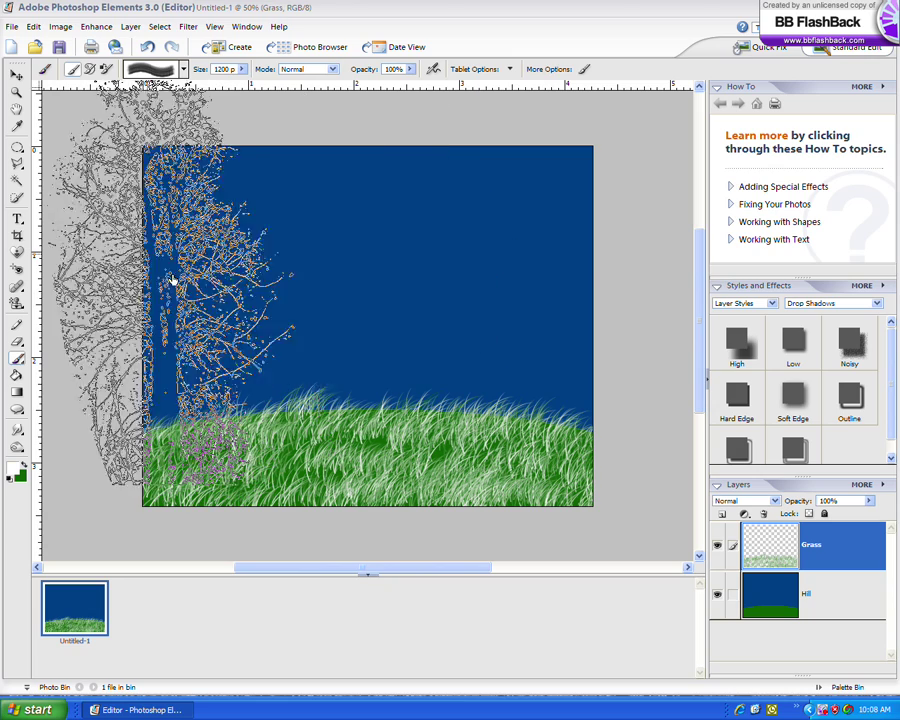
Add a new layer and move it below the Hill layer to the bottom of the layer stack
left_click(702, 486)
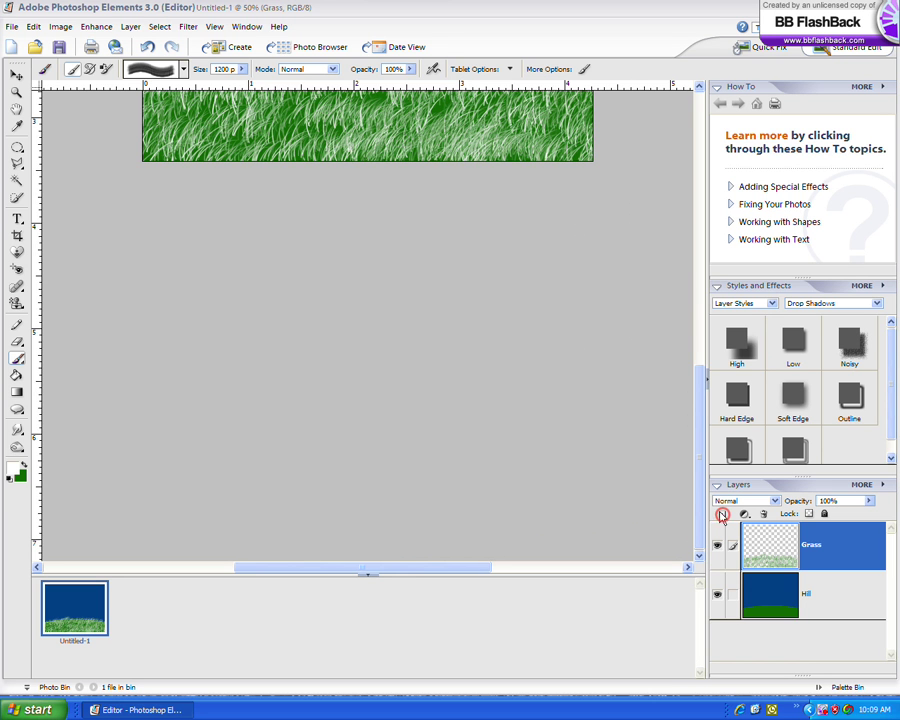
left_click(722, 515)
left_click_drag(698, 516, 705, 402)
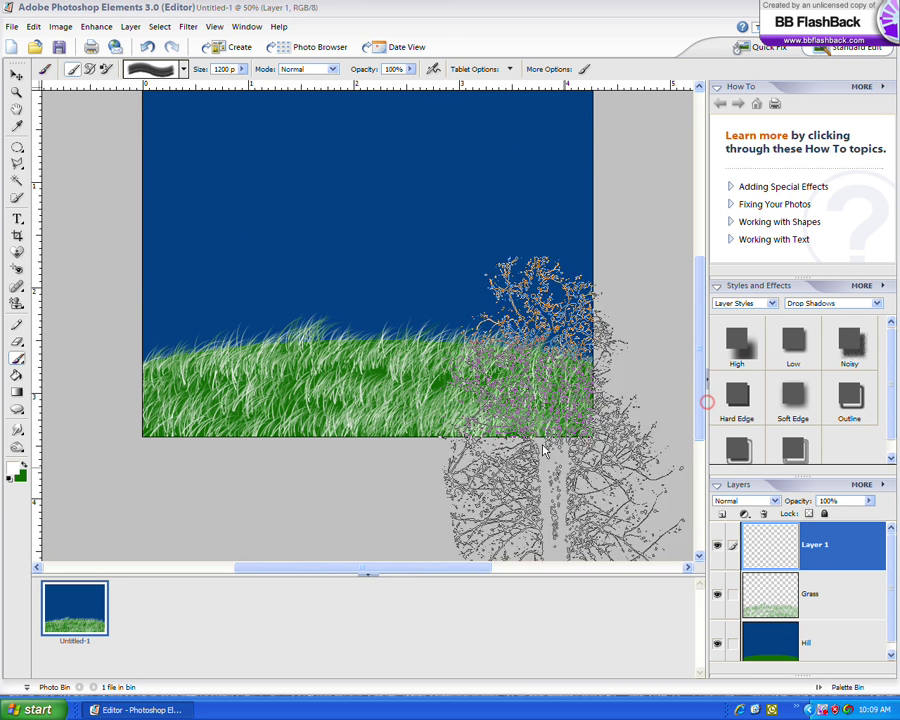
left_click(887, 598)
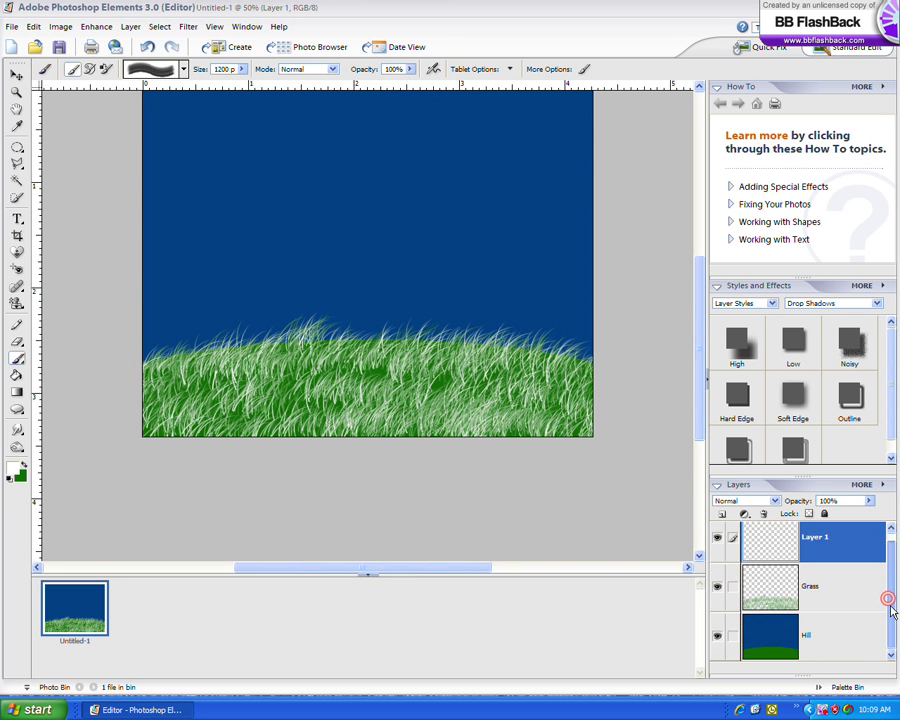
left_click_drag(770, 534, 784, 658)
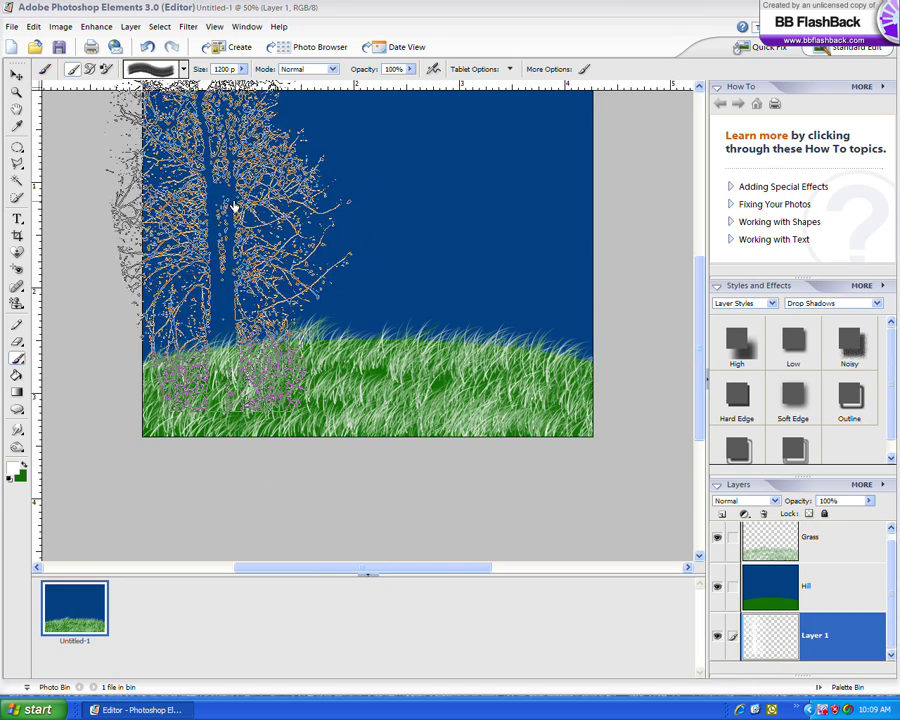
Select the empty area around the tree on the bottom layer with the Magic Wand, and make the Hill layer active
left_click(17, 77)
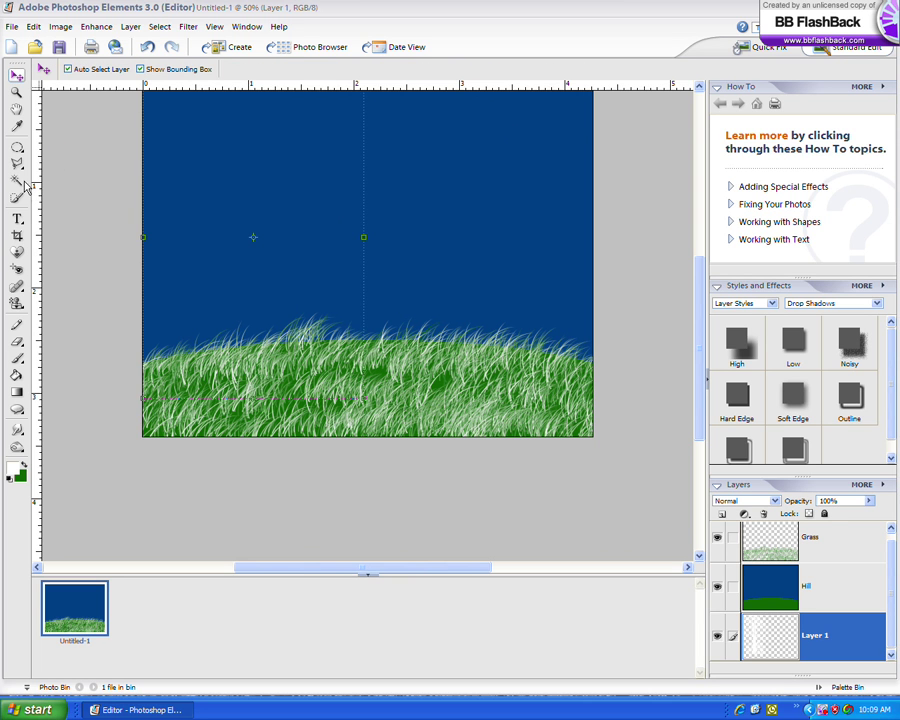
left_click(20, 181)
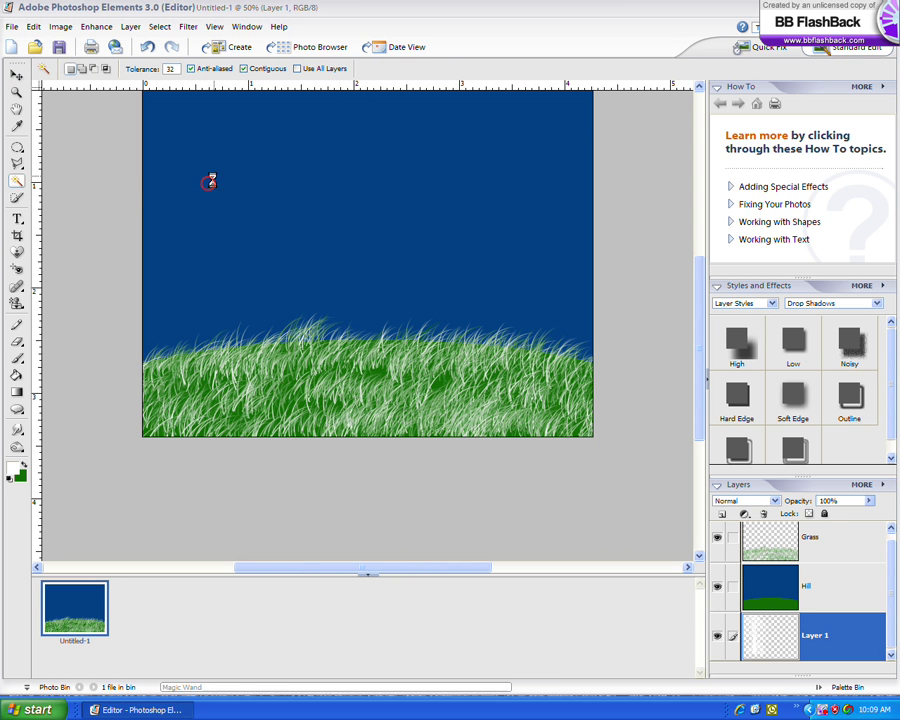
left_click(246, 207)
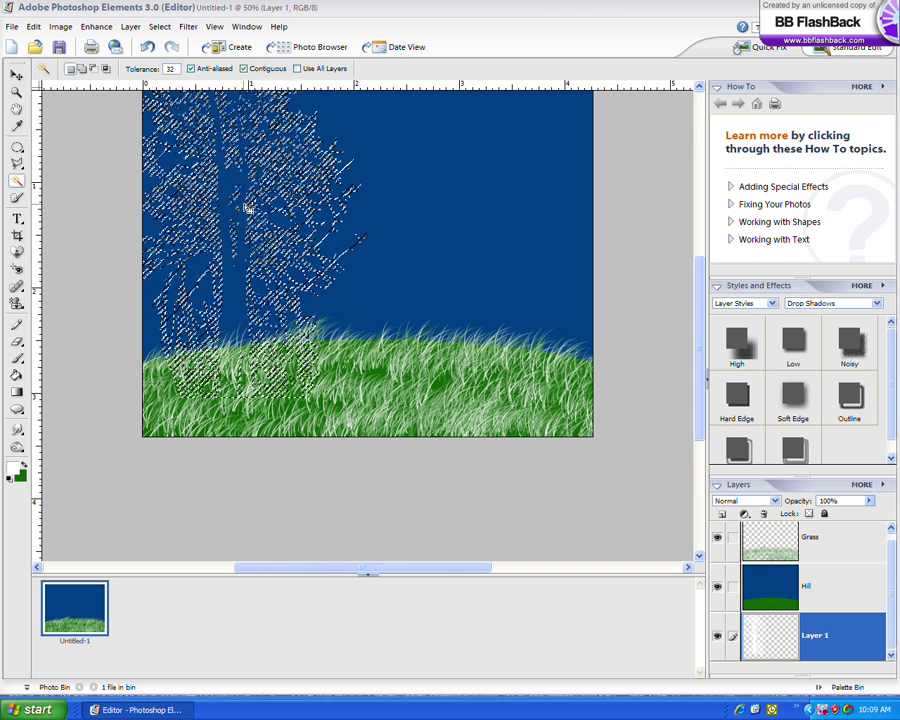
left_click(456, 245)
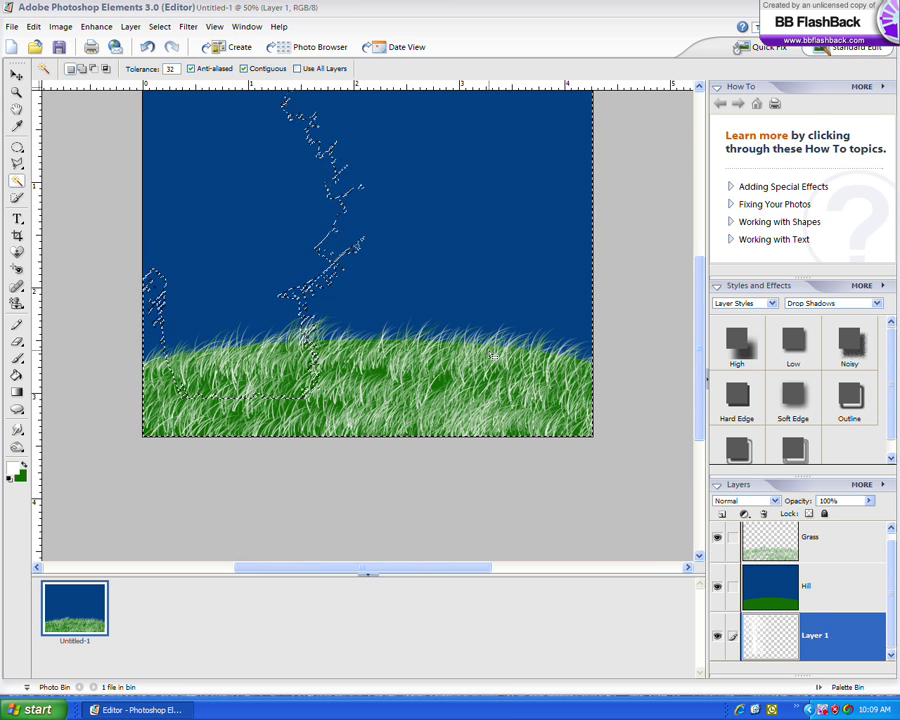
left_click(793, 591)
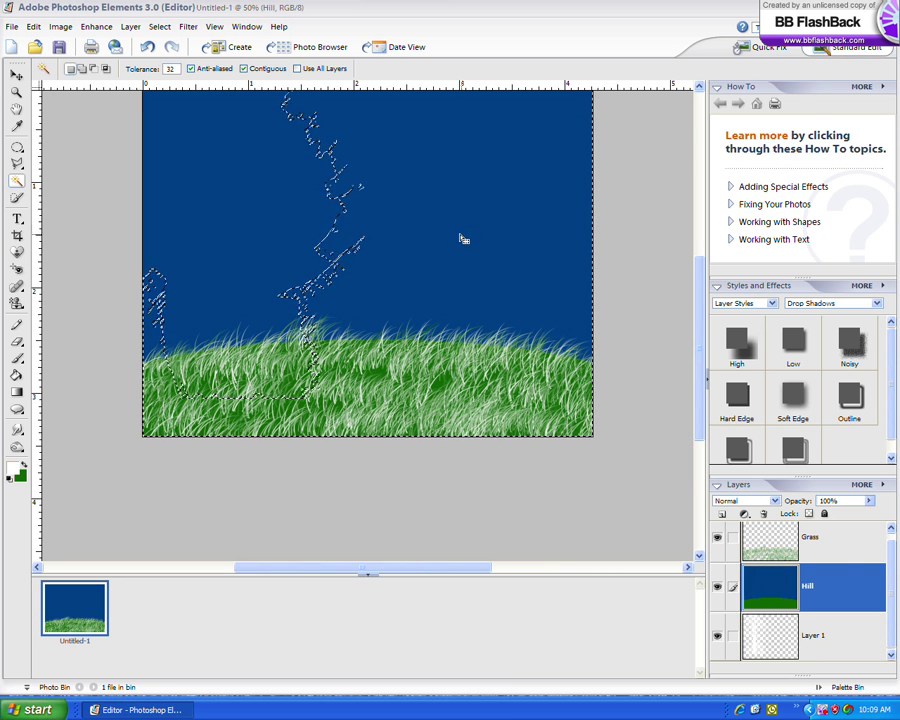